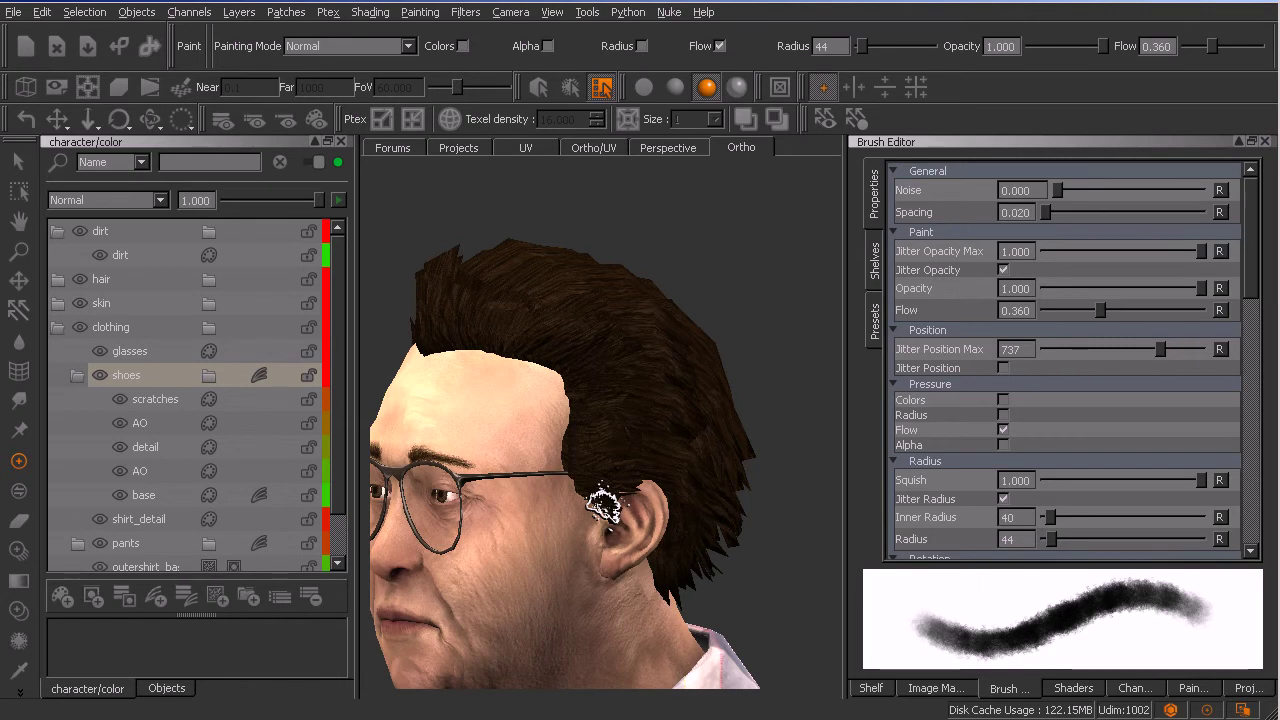
Step: Create a black 2048 x 2048, 8-bit scalar channel named transparency map for the character object only
mouse_move(634, 437)
middle_down()
mouse_move(686, 457)
mouse_move(673, 470)
mouse_move(685, 485)
middle_up()
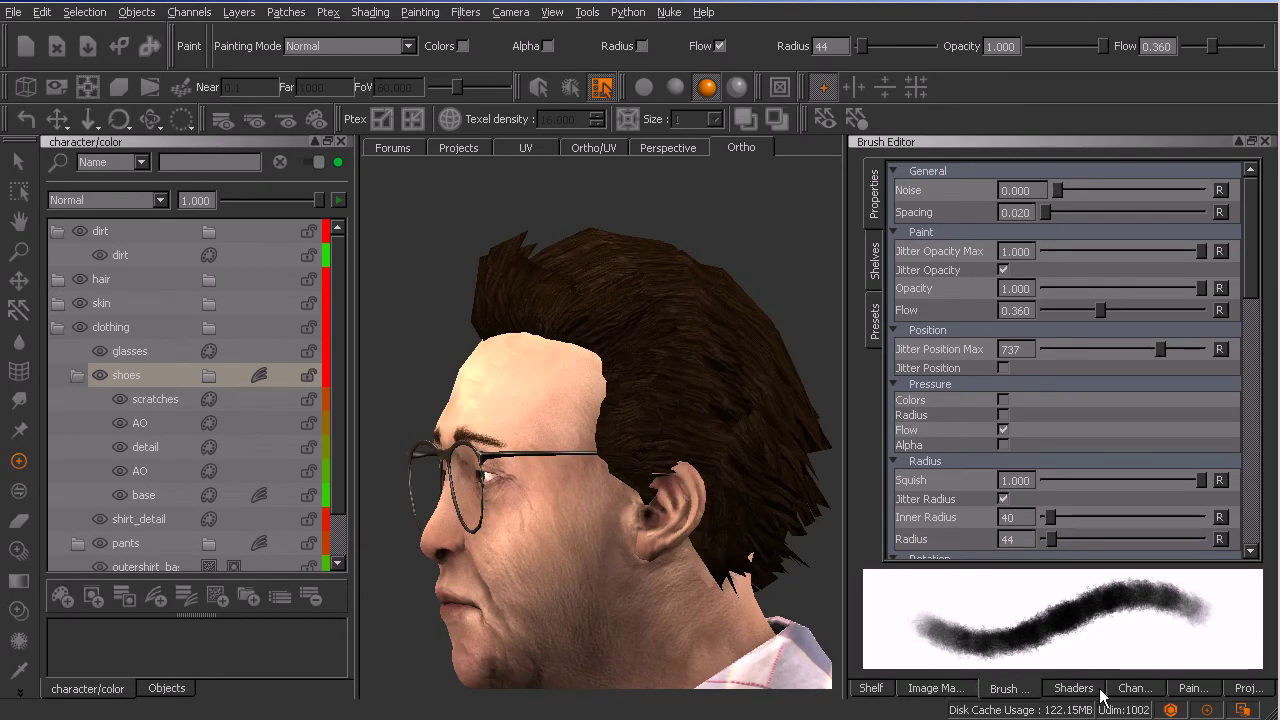
click(1134, 689)
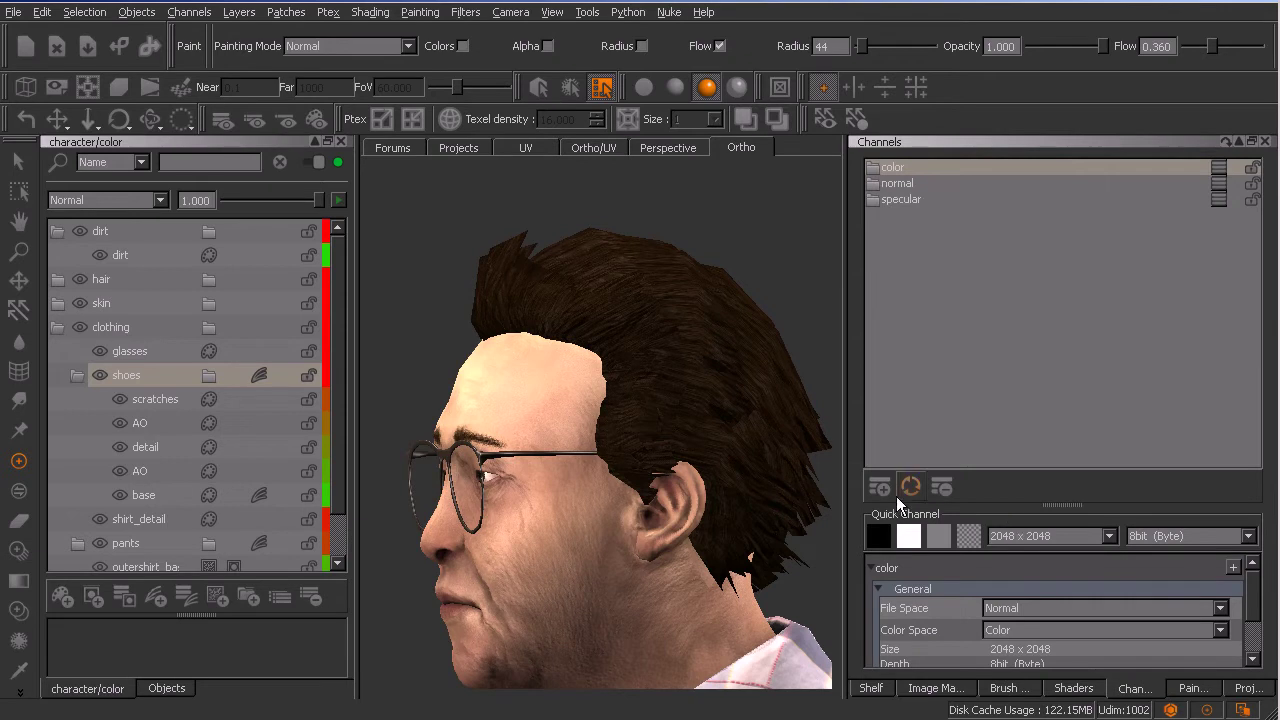
click(878, 536)
drag(482, 298, 722, 297)
key(Tab)
text(tra)
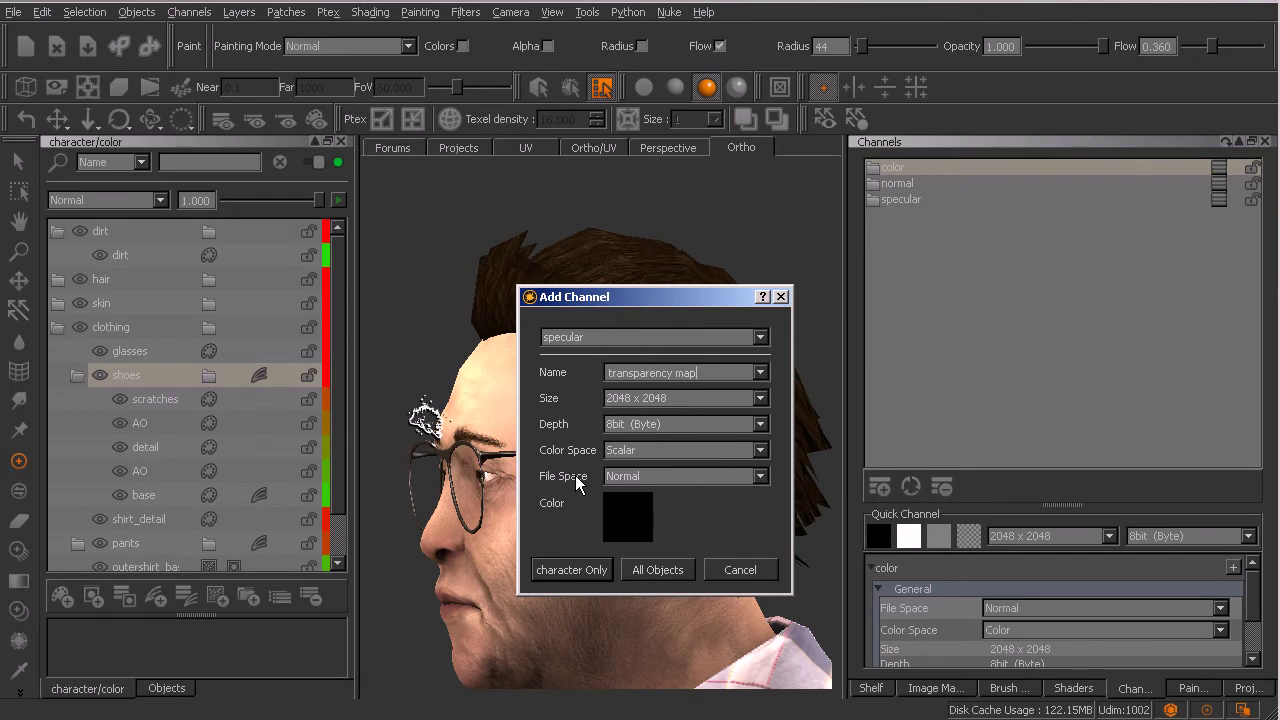
click(578, 569)
Step: Switch the character's shader to Current Channel so only the transparency map is displayed
ctrl+drag(709, 509, 682, 500)
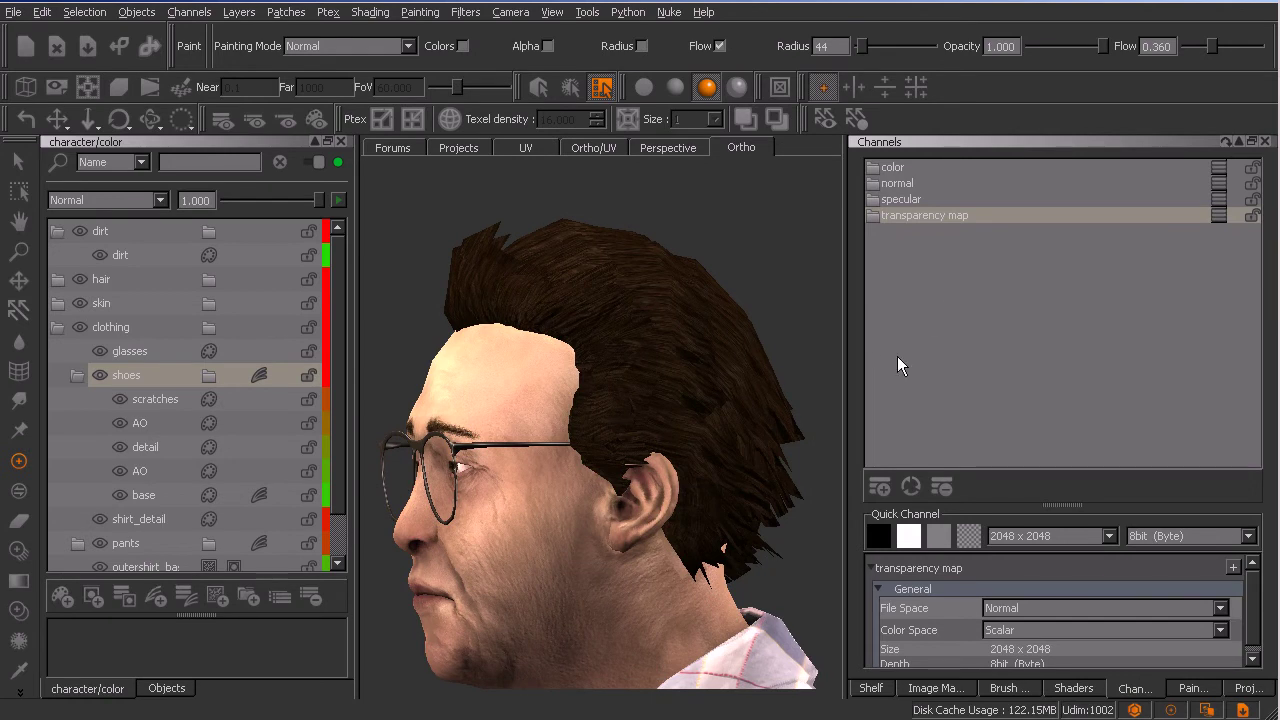
key(Tab)
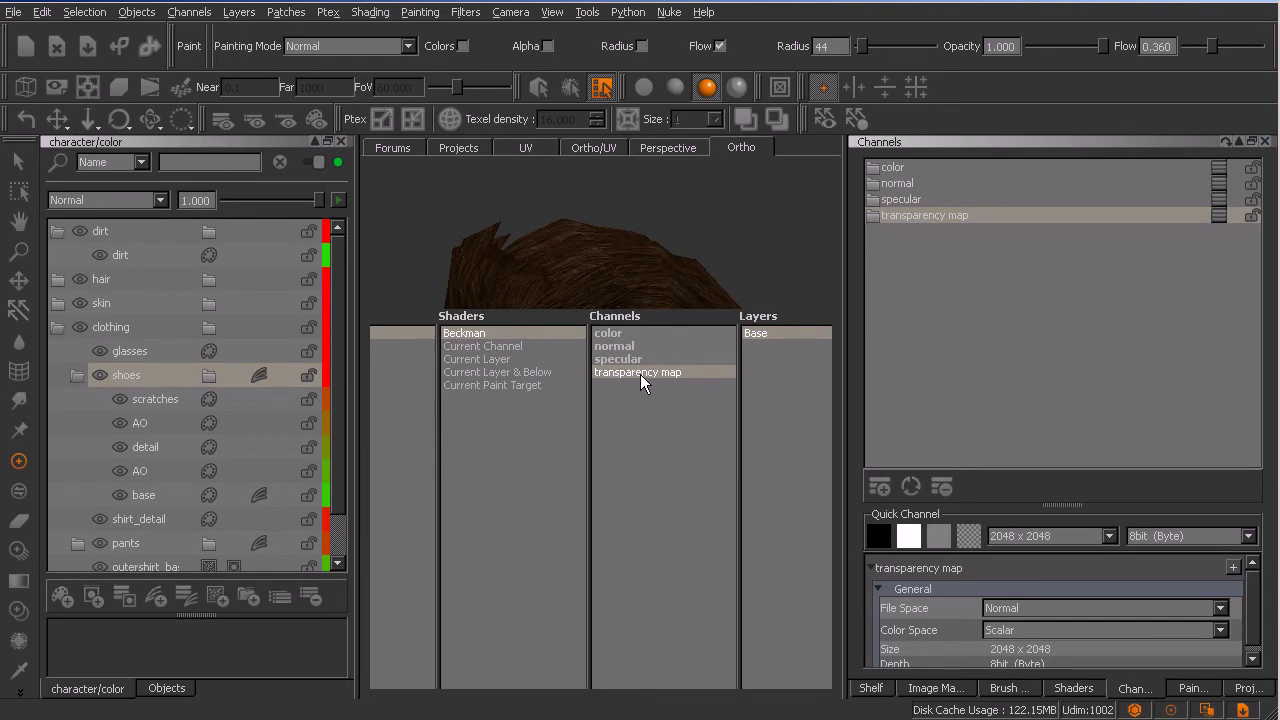
click(505, 347)
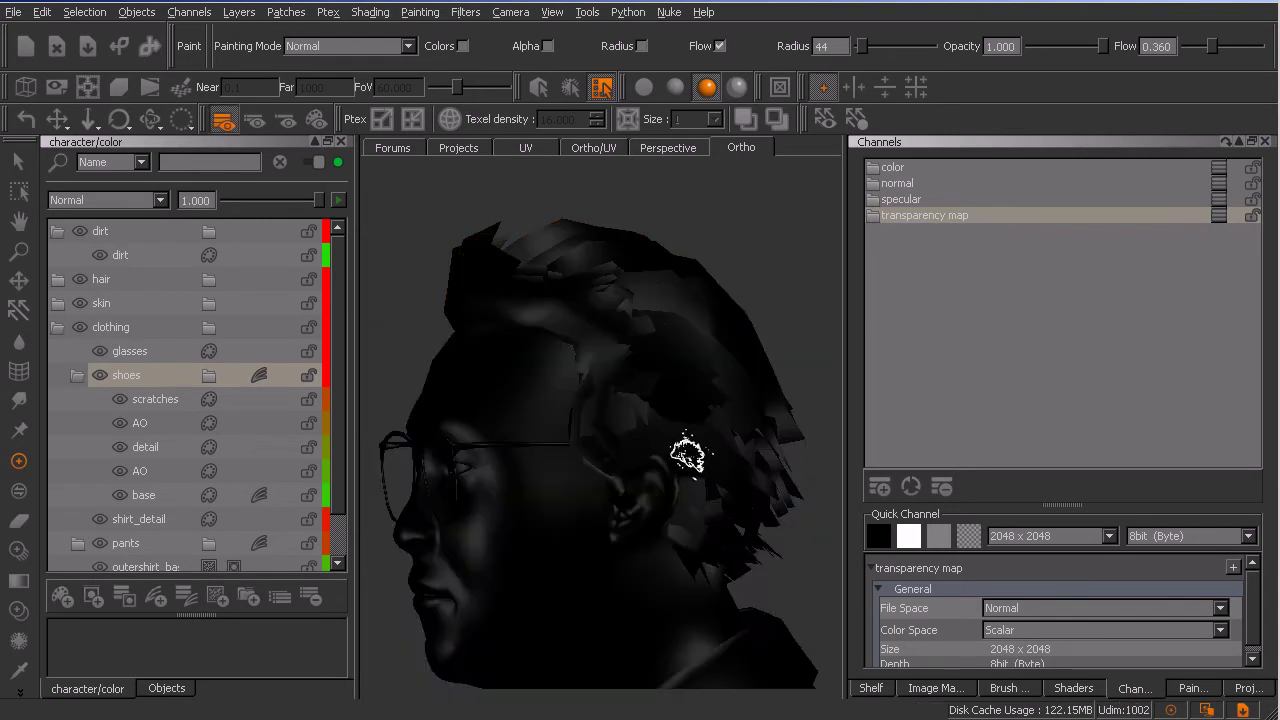
mouse_move(689, 455)
middle_down()
mouse_move(708, 480)
mouse_move(757, 474)
mouse_move(674, 474)
mouse_move(720, 451)
mouse_move(694, 491)
mouse_move(657, 474)
mouse_move(700, 500)
mouse_move(657, 491)
mouse_move(680, 480)
mouse_move(682, 512)
mouse_move(743, 500)
mouse_move(697, 463)
mouse_move(670, 477)
mouse_move(674, 500)
mouse_move(720, 480)
mouse_move(646, 486)
mouse_move(620, 496)
mouse_move(614, 514)
mouse_move(623, 509)
middle_up()
Step: Display the character's UV layout, showing the whole 1002 patch with the head, glasses and hair pieces
key(p)
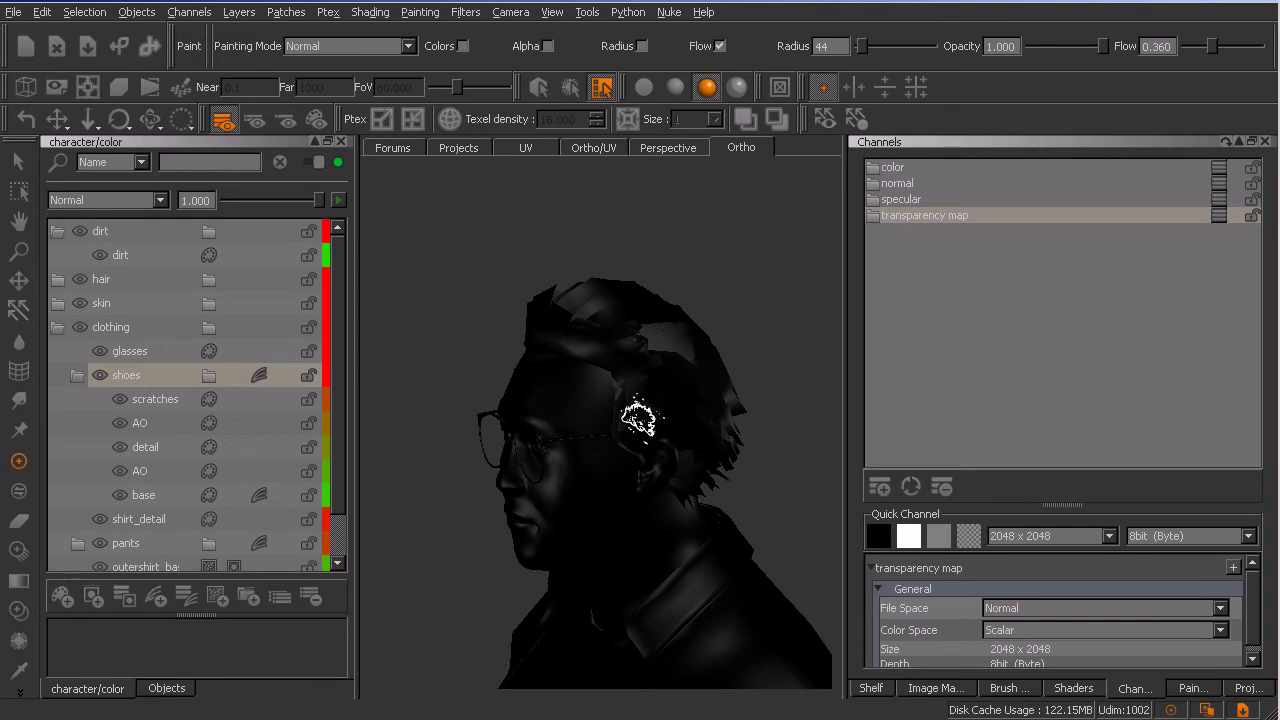
key(s)
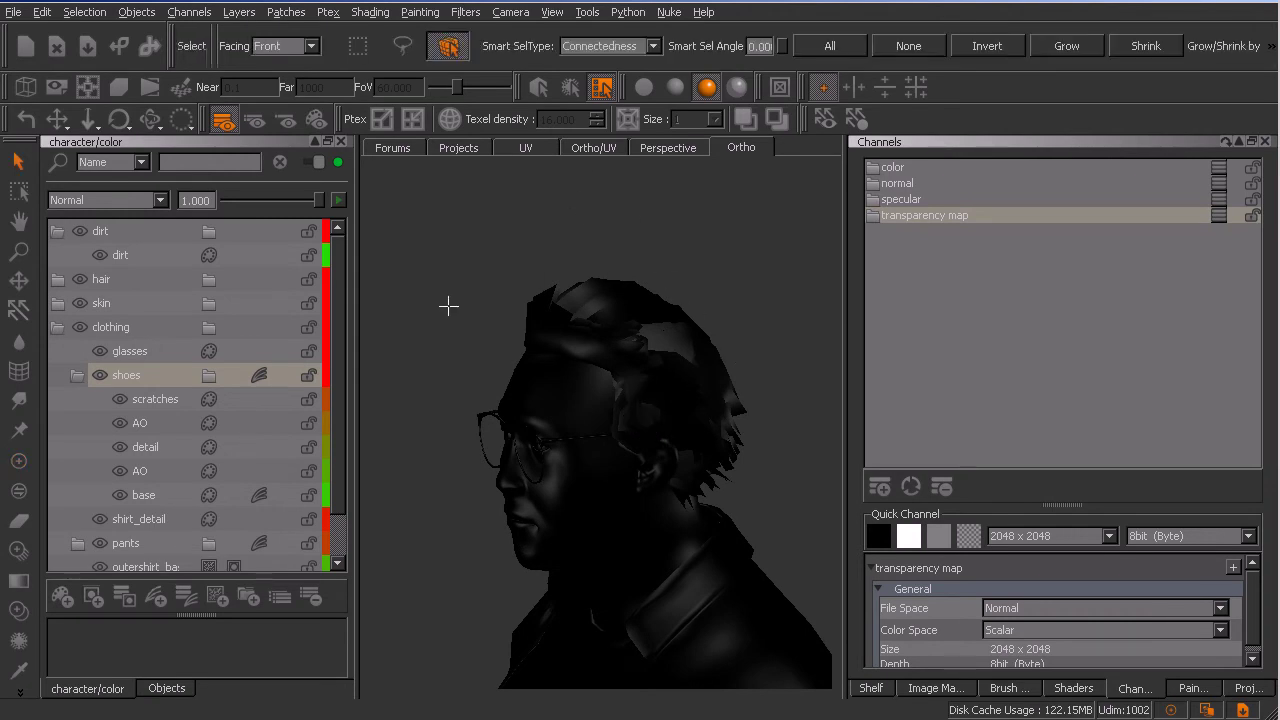
key(p)
click(531, 147)
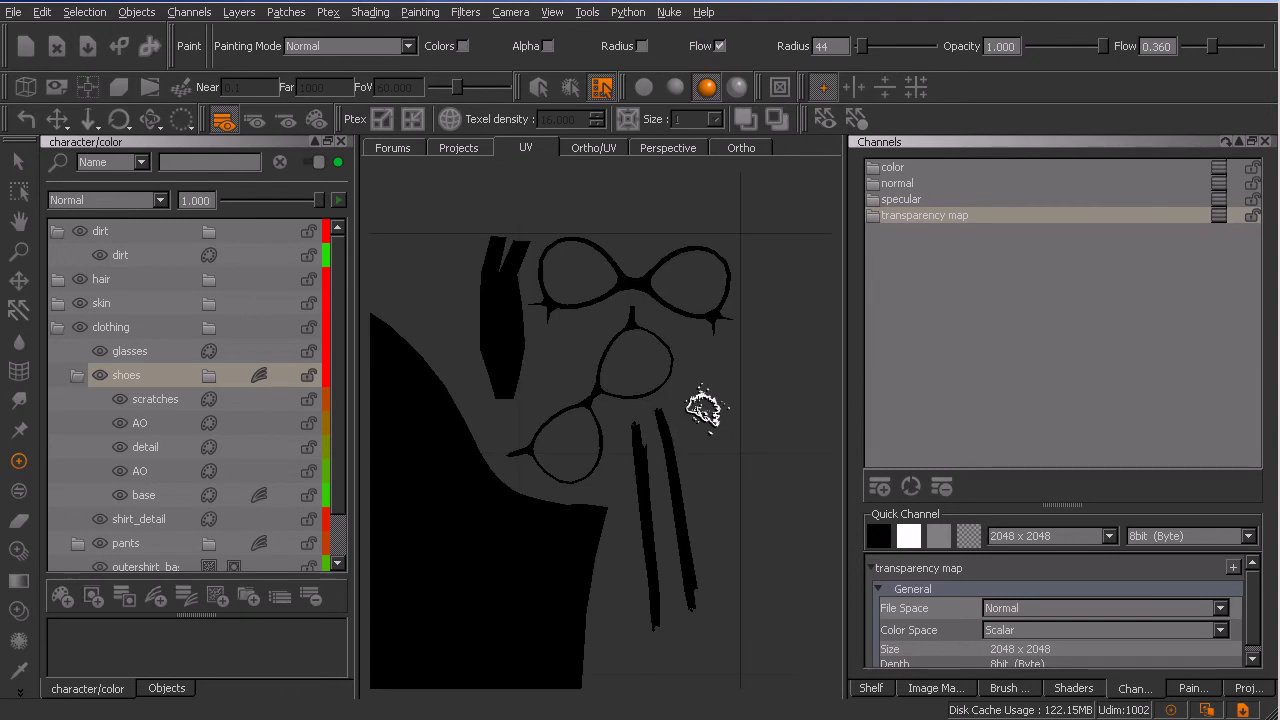
alt+right_drag(648, 452, 518, 518)
alt+middle_drag(518, 518, 605, 473)
mouse_move(604, 473)
alt+right_down()
mouse_move(594, 457)
mouse_move(649, 466)
mouse_move(586, 351)
alt+right_up()
Step: Select the jagged hair strip along the upper edge of UV patch 1002 and the hair pieces in its lower-right corner
key(s)
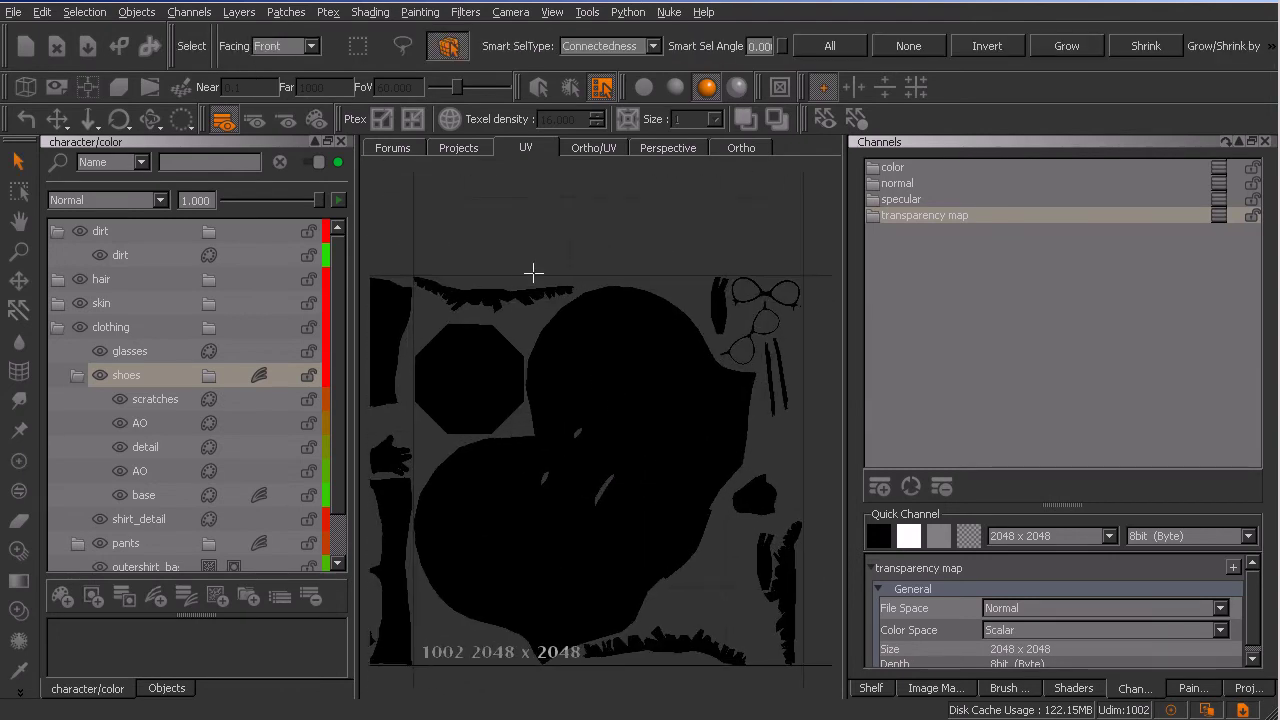
drag(513, 307, 547, 313)
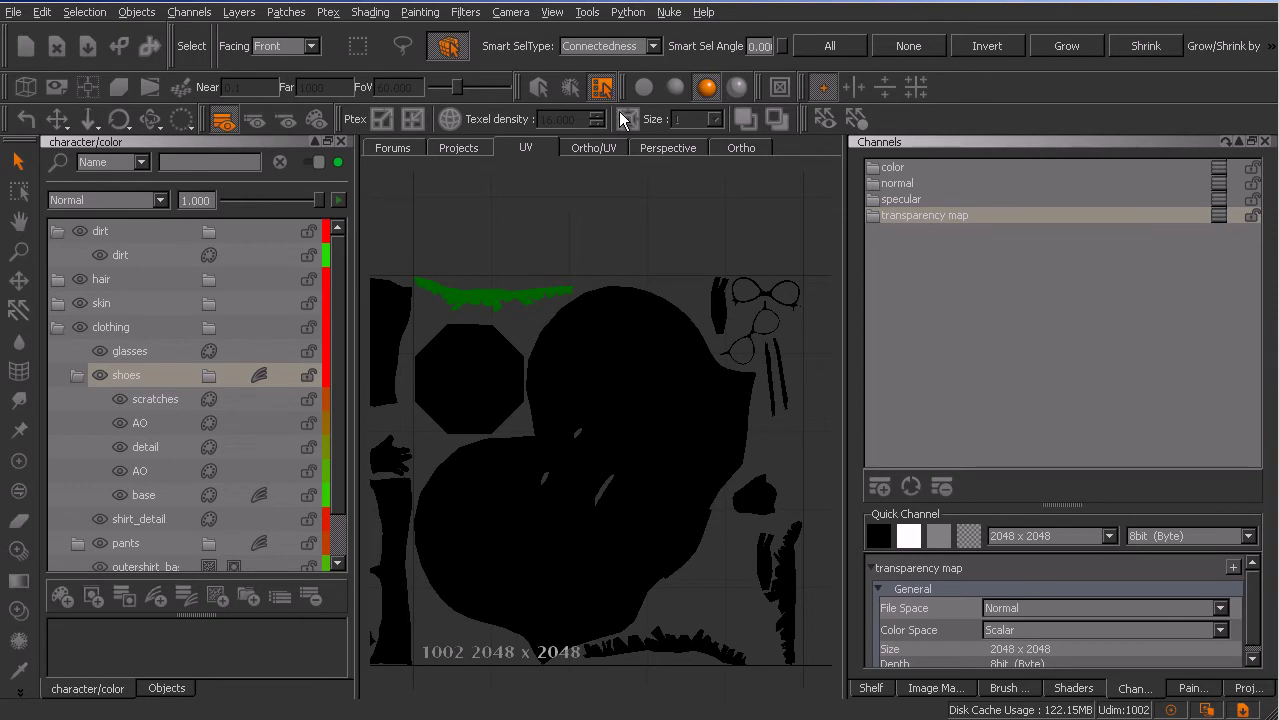
shift+drag(772, 572, 712, 666)
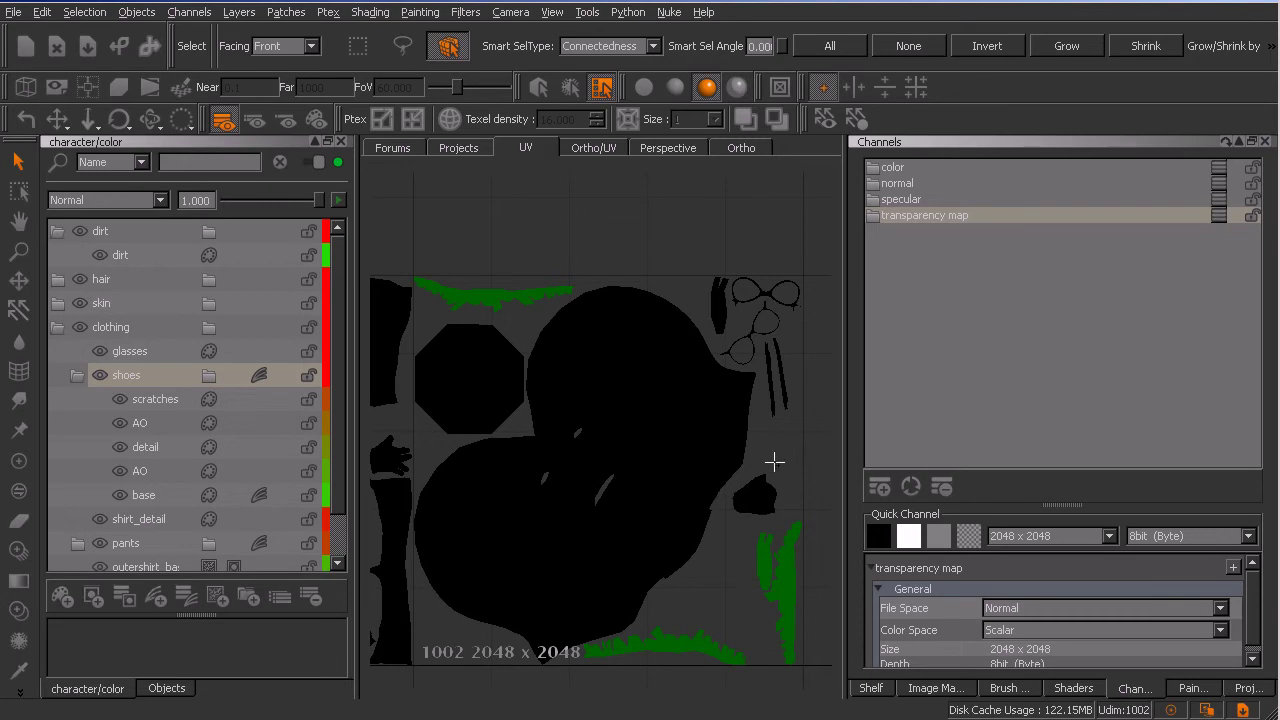
key(p)
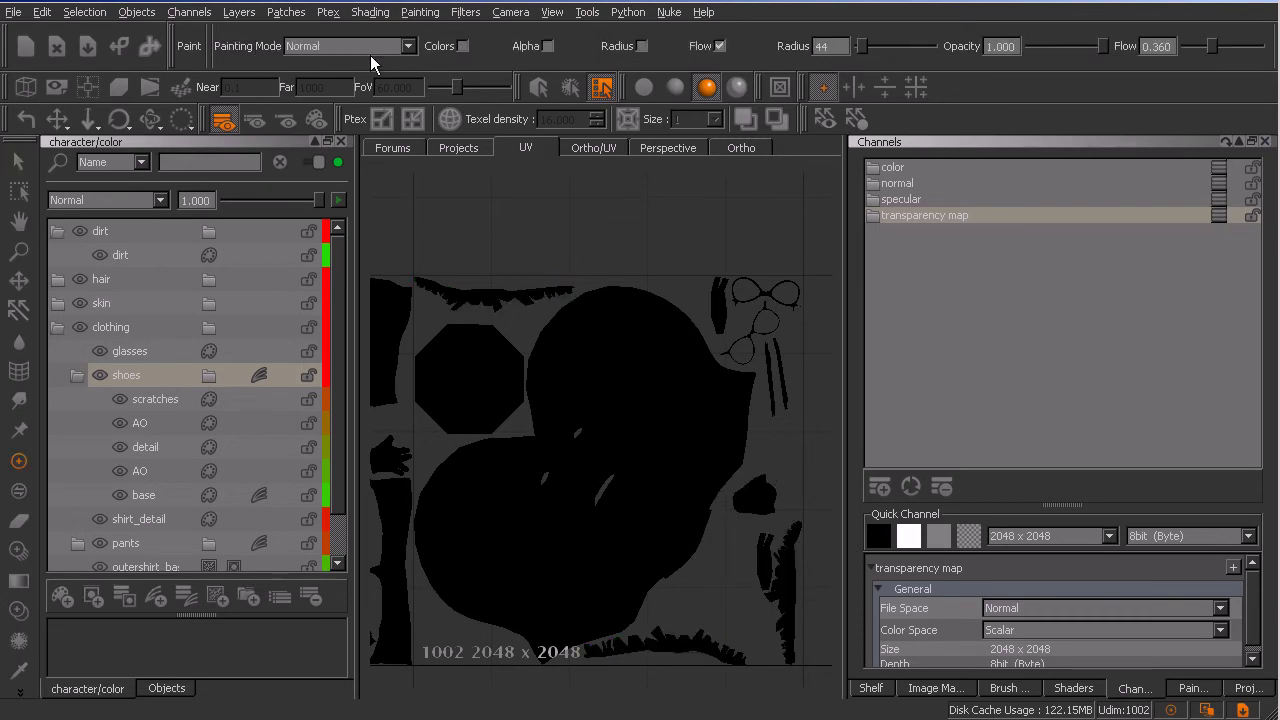
click(372, 48)
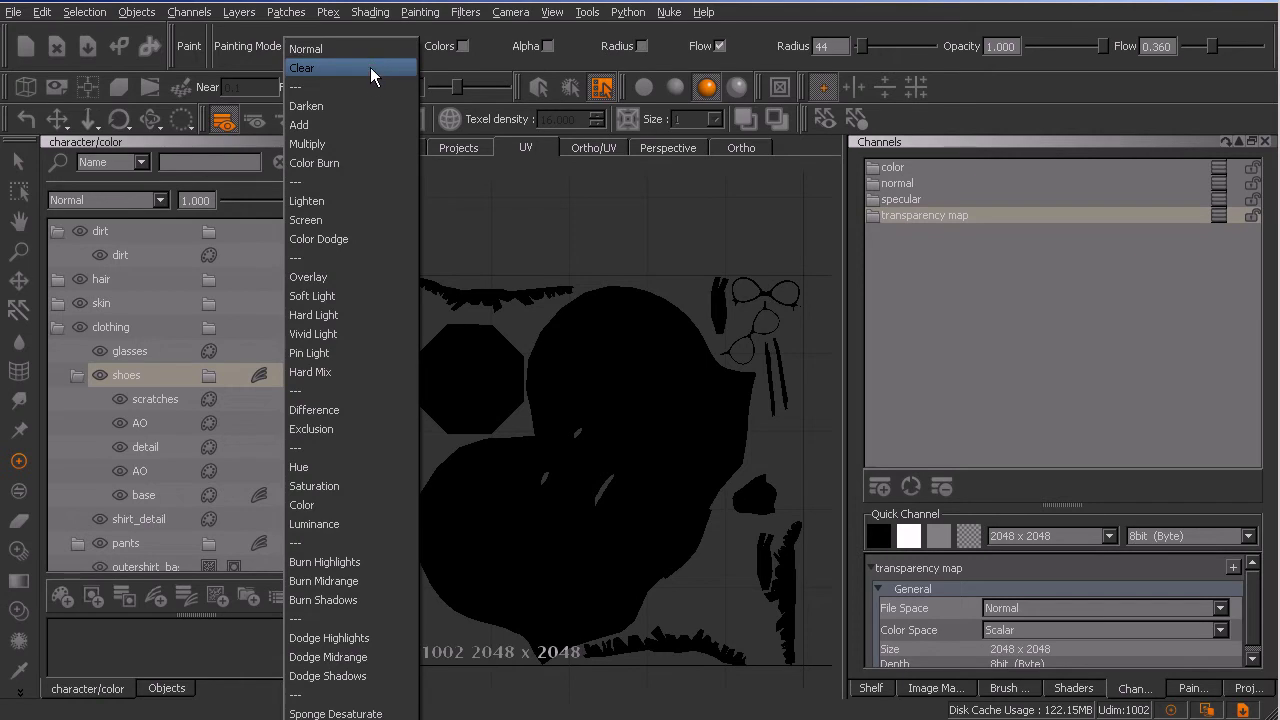
click(438, 36)
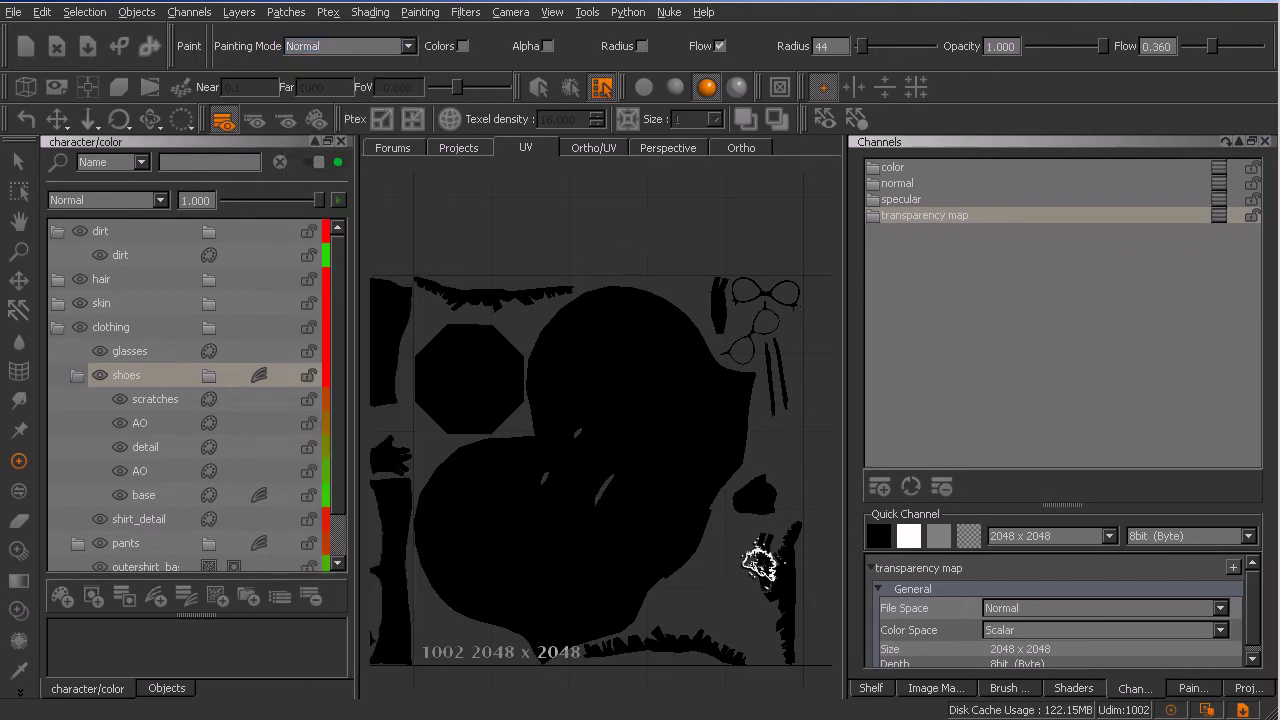
key(s)
key(p)
key(s)
click(283, 46)
click(274, 21)
Step: Add the narrow hair piece beside the glasses to the selected hair pieces
drag(826, 524, 748, 594)
drag(719, 317, 721, 317)
key(p)
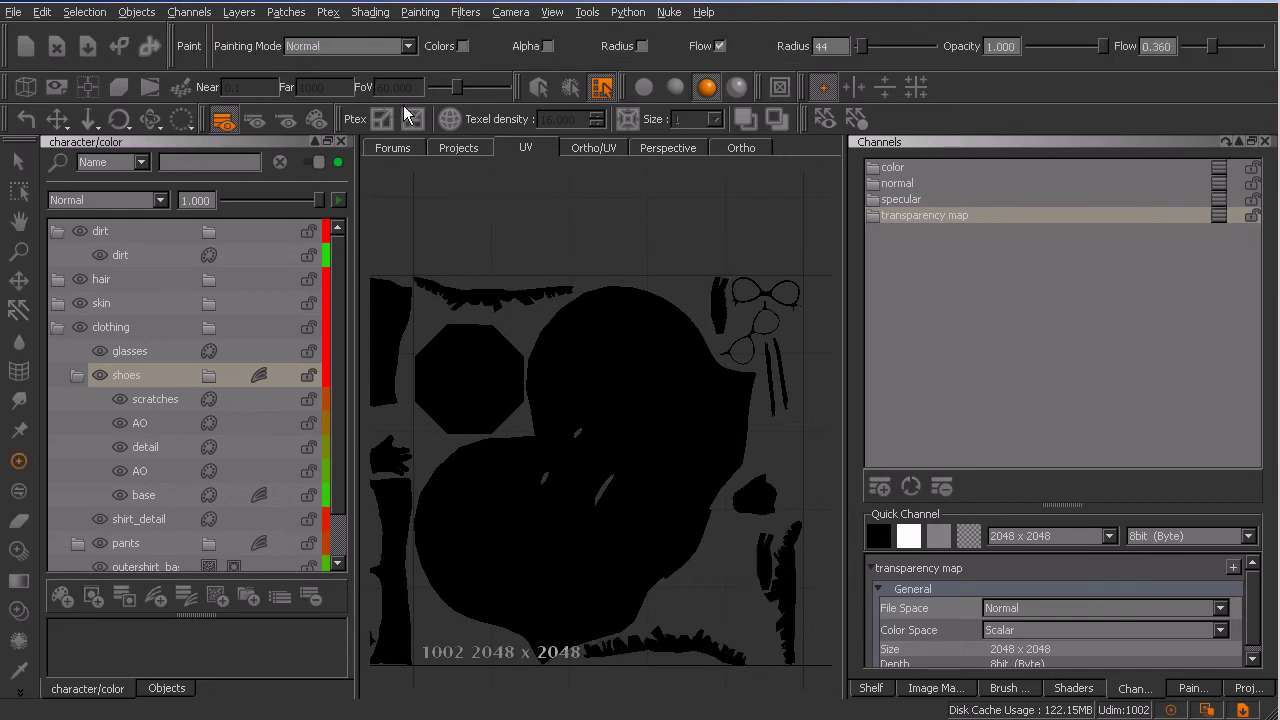
key(s)
click(308, 48)
click(298, 68)
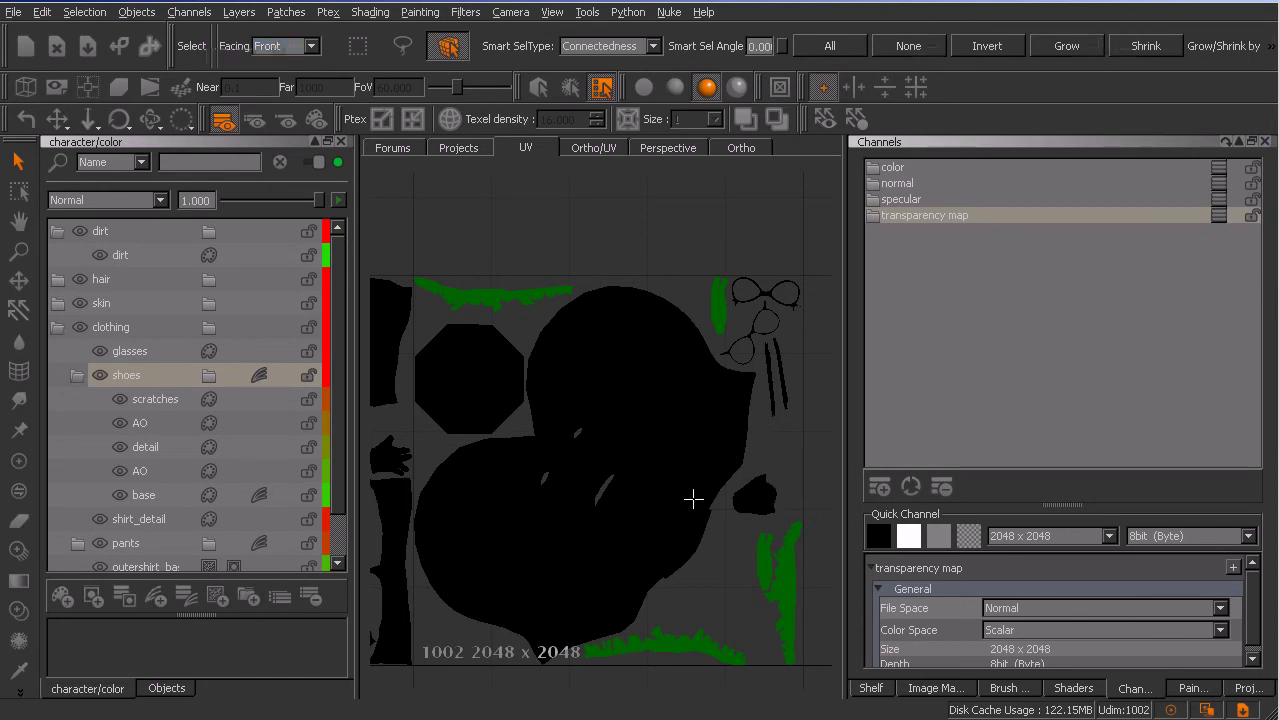
Step: Choose the Hard100 brush from the basic brushes and set its flow to 0.960
key(p)
alt+right_drag(676, 394, 673, 470)
alt+middle_drag(684, 491, 641, 386)
alt+middle_drag(718, 526, 703, 508)
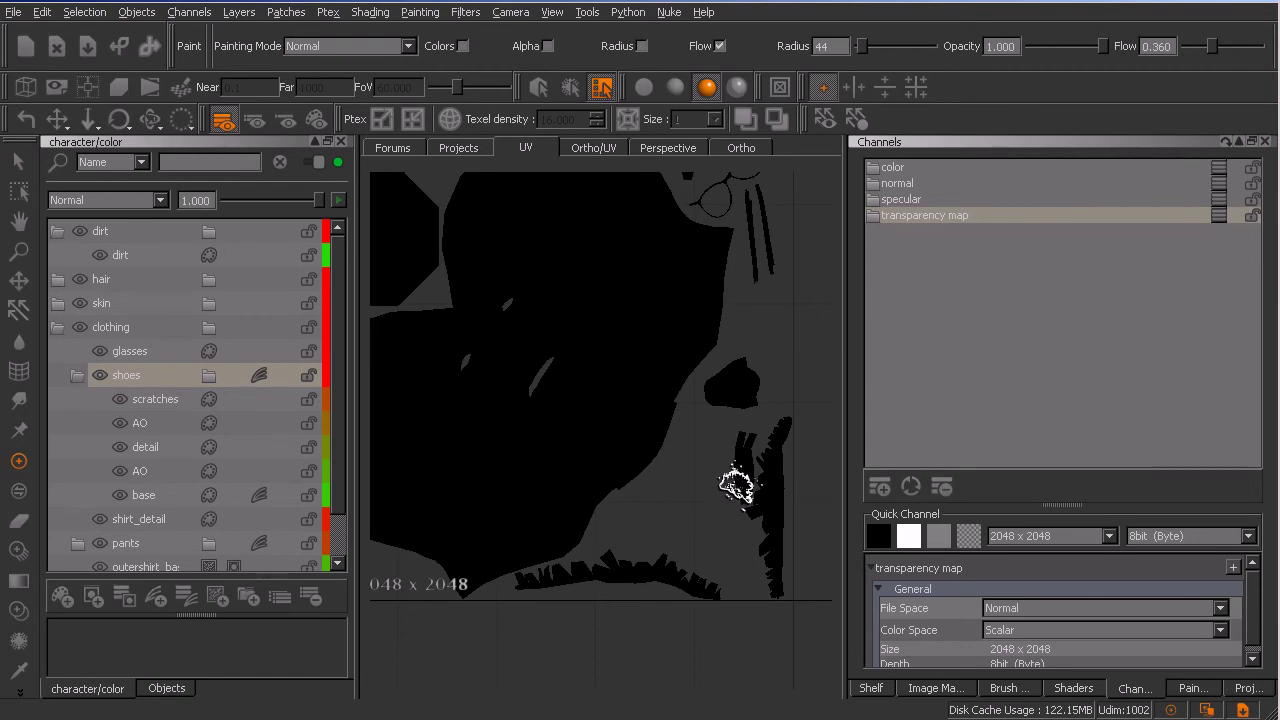
key(b)
click(492, 379)
click(504, 460)
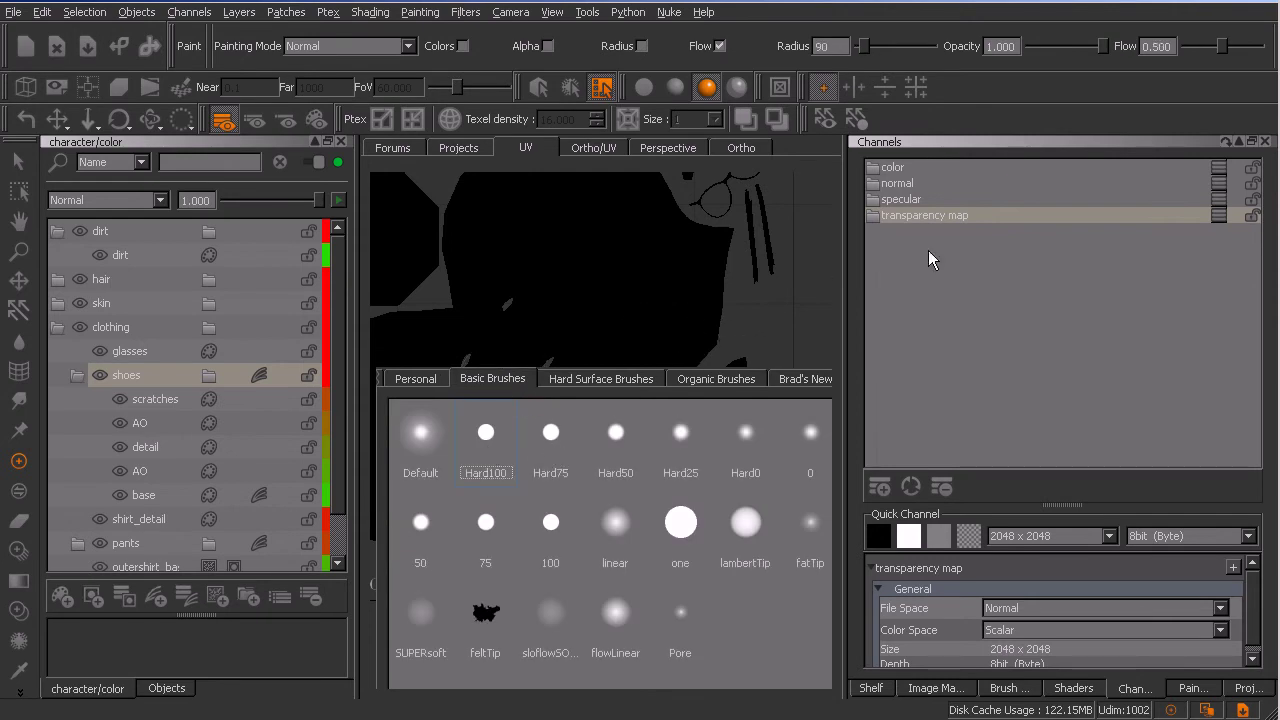
drag(1221, 48, 1257, 47)
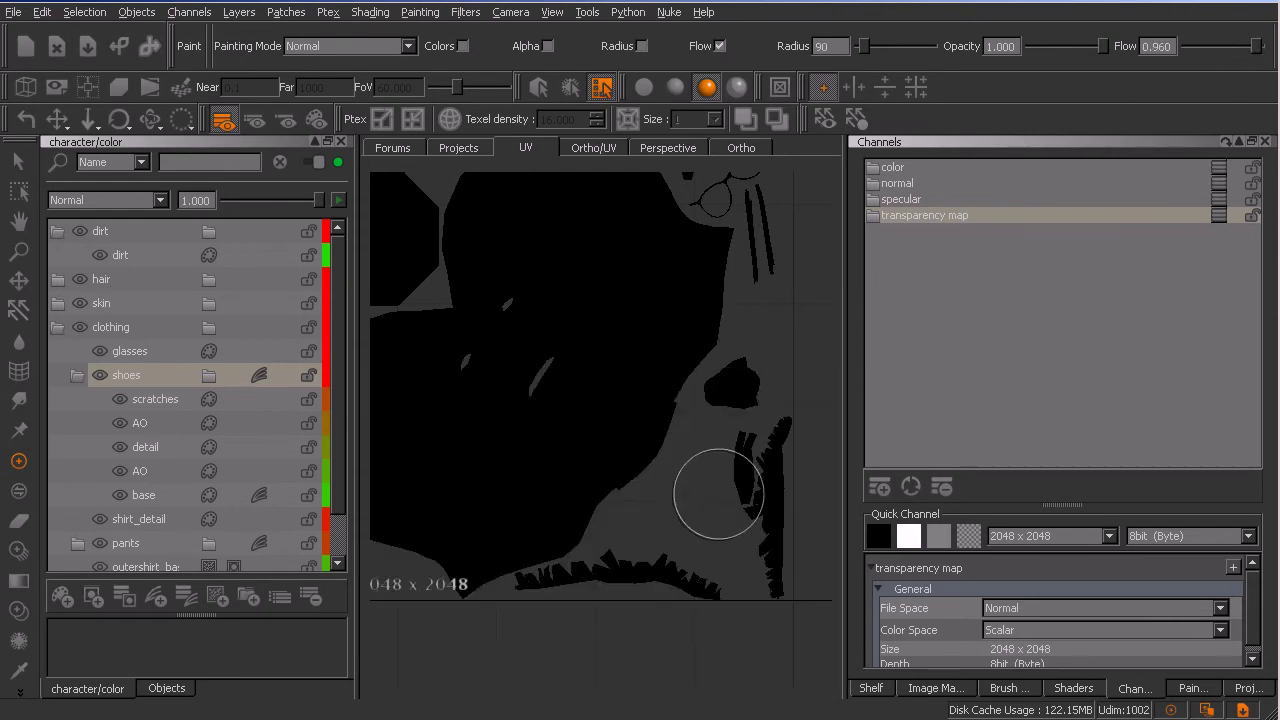
Step: Set the paint color to white
key(c)
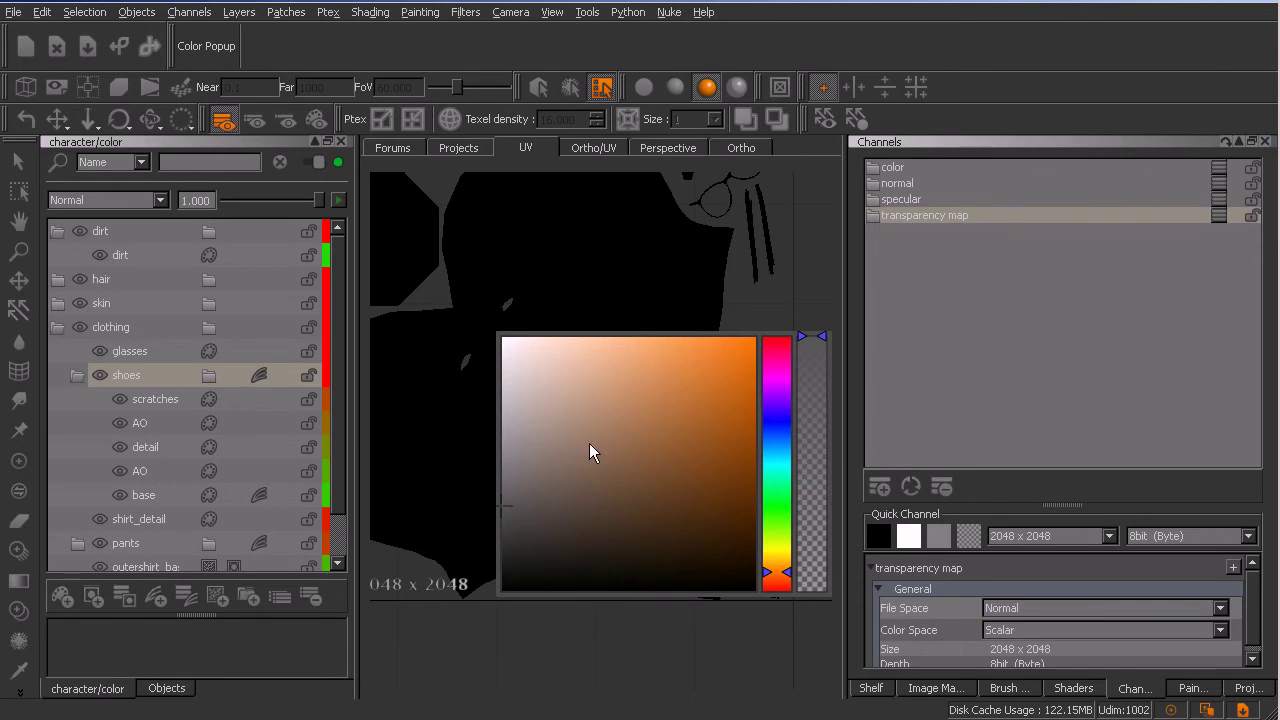
drag(544, 432, 499, 338)
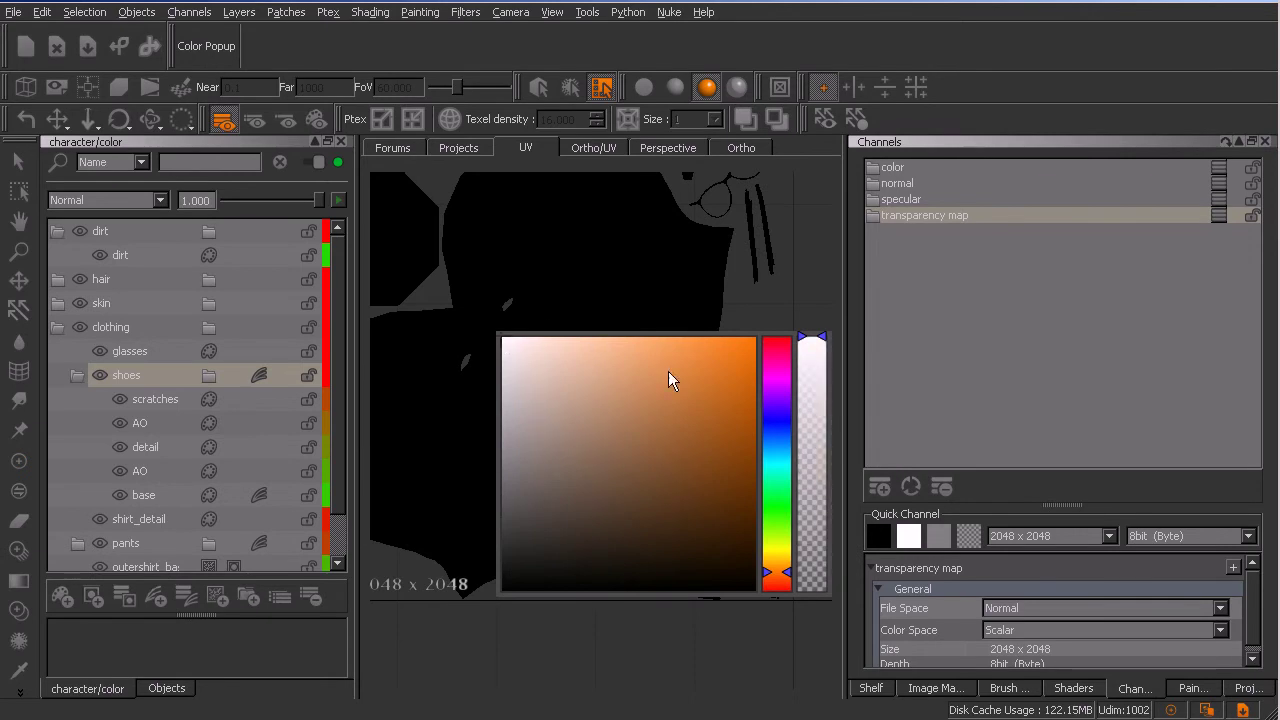
key(p)
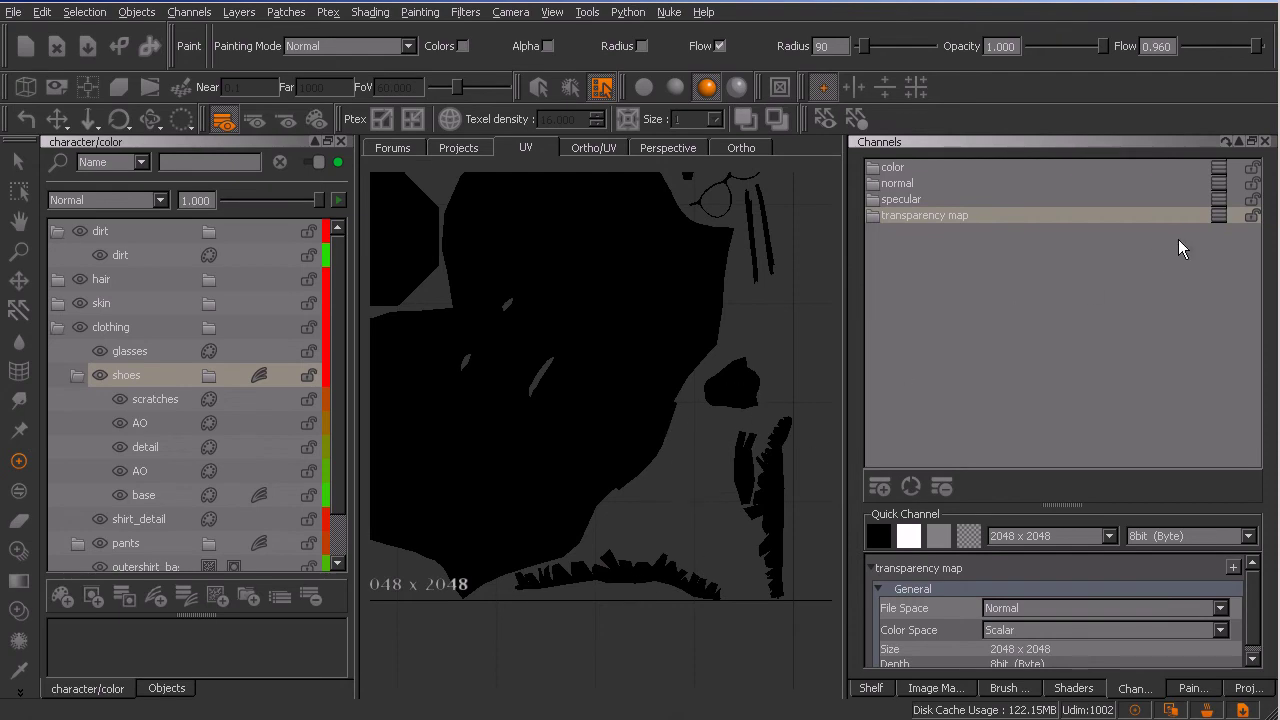
Step: Select all hair pieces in UV patch 1002: the upper strip, the narrow piece by the glasses and the lower-right strips
key(s)
click(668, 451)
key(p)
mouse_move(642, 386)
alt+right_down()
mouse_move(663, 487)
mouse_move(651, 515)
alt+right_up()
alt+middle_drag(651, 515, 679, 540)
key(s)
click(285, 46)
click(280, 25)
drag(537, 265, 523, 290)
shift+drag(668, 290, 727, 293)
shift+drag(748, 448, 676, 564)
Step: Paint the first ends of the lower hair strips white and dock the transparency map's layer palette
key(p)
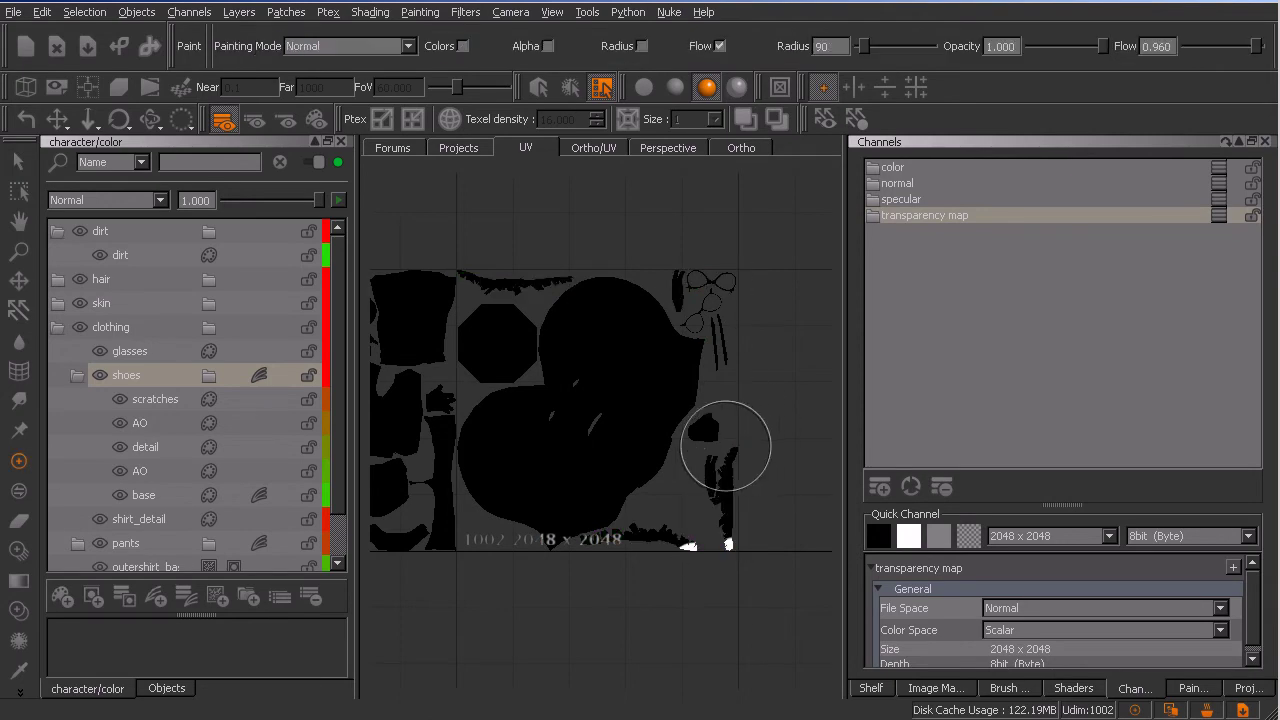
scroll(651, 428, up, 1)
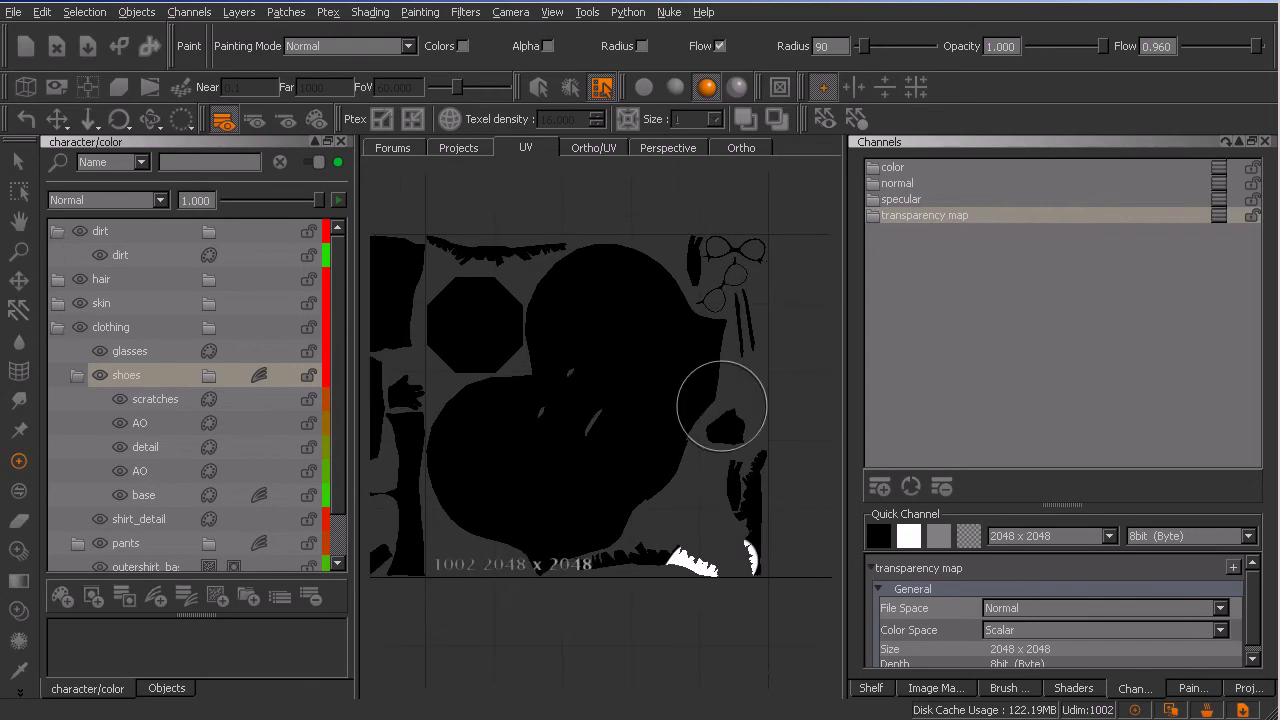
click(1218, 215)
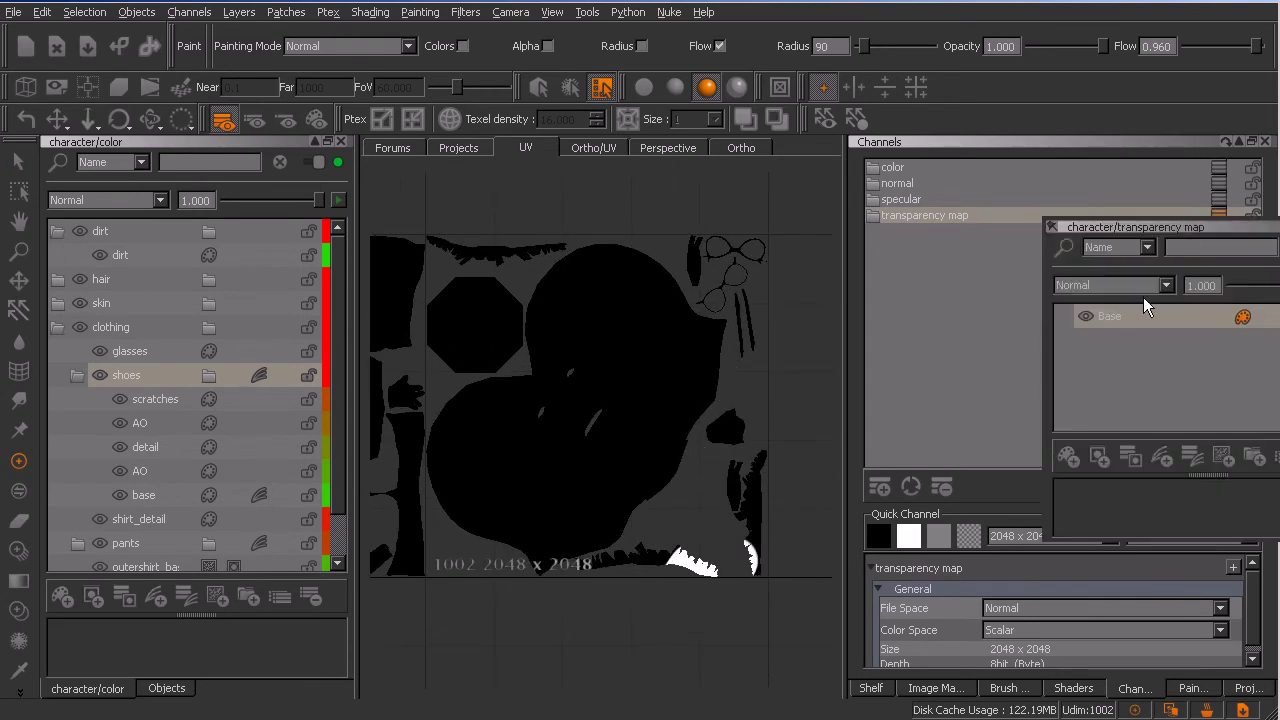
drag(1105, 226, 864, 237)
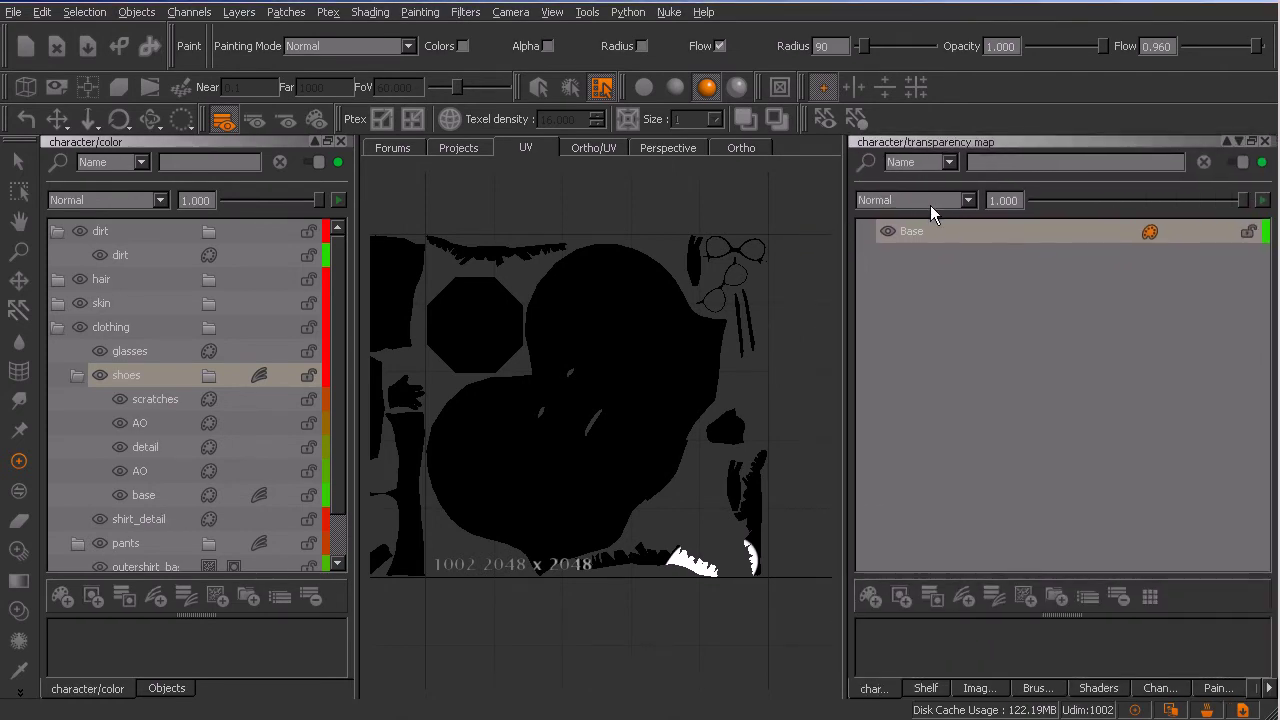
Step: Paint the remaining areas of the selected hair pieces solid white on the transparency map's Base layer
mouse_move(709, 537)
mouse_down()
mouse_move(651, 588)
mouse_move(597, 583)
mouse_move(571, 614)
mouse_move(766, 563)
mouse_move(745, 490)
mouse_move(720, 490)
mouse_up()
mouse_move(702, 284)
mouse_down()
mouse_move(705, 251)
mouse_move(521, 283)
mouse_move(462, 248)
mouse_up()
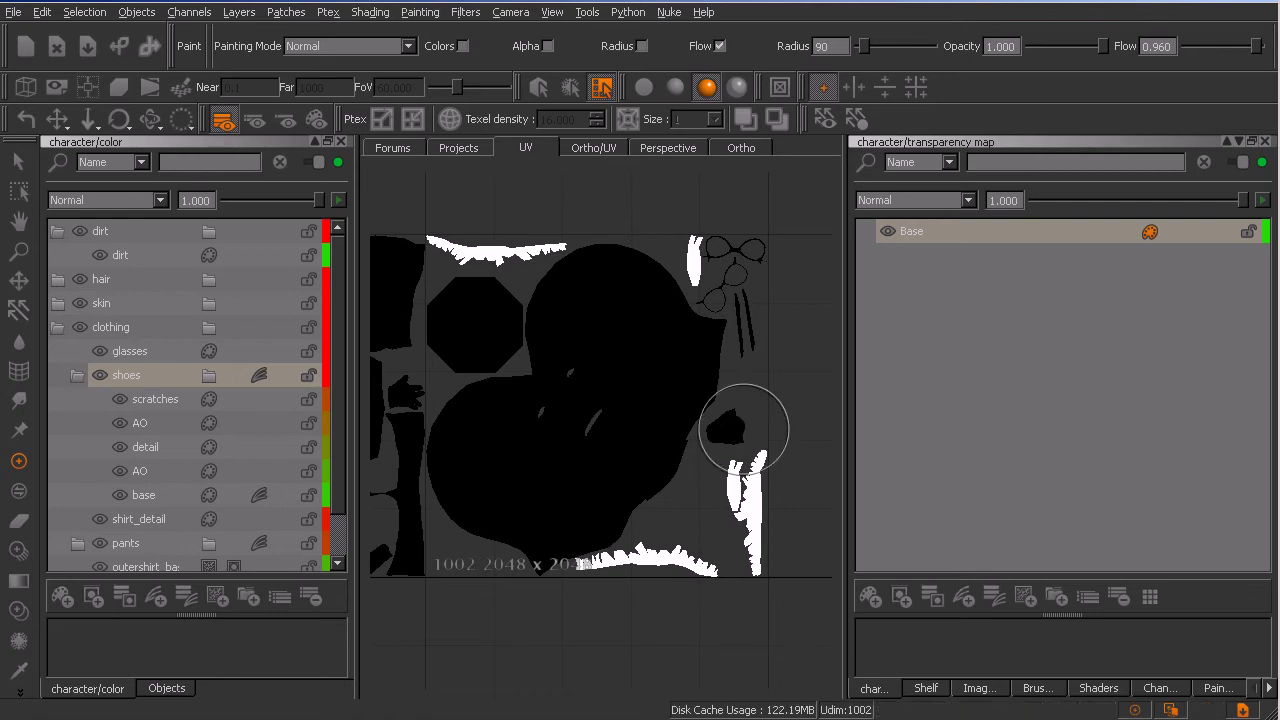
scroll(740, 510, up, 3)
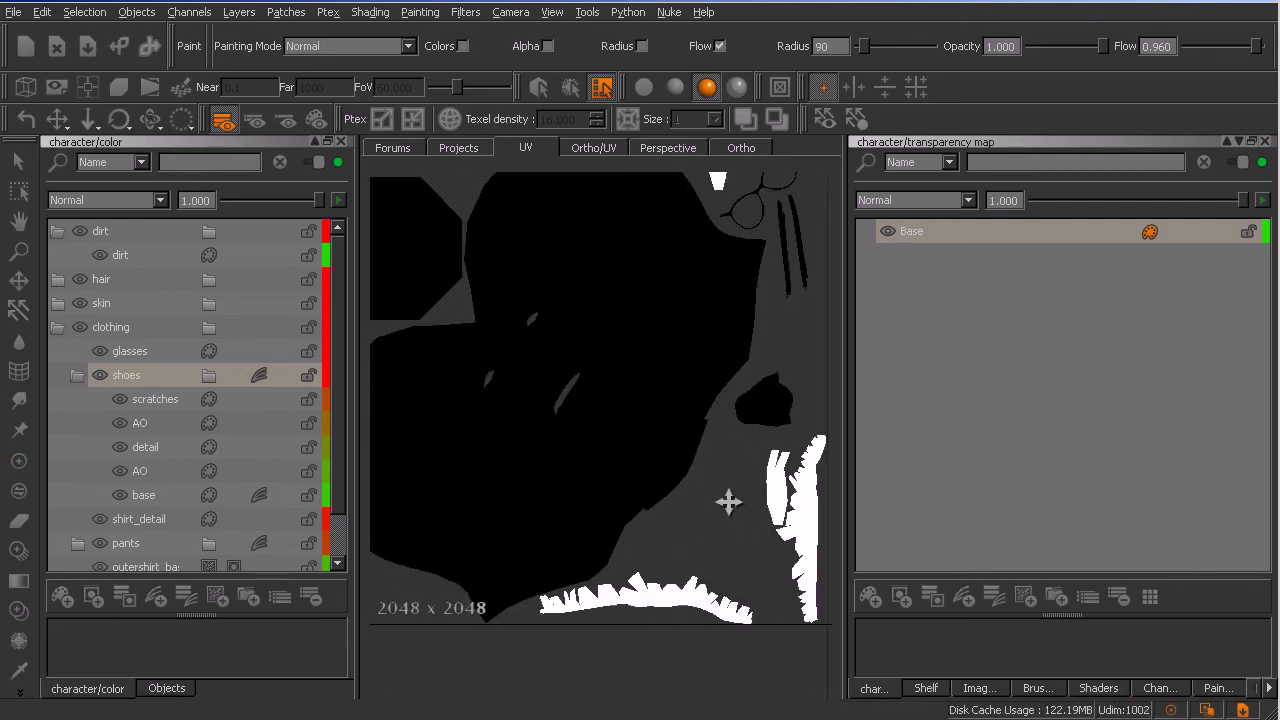
scroll(705, 515, up, 2)
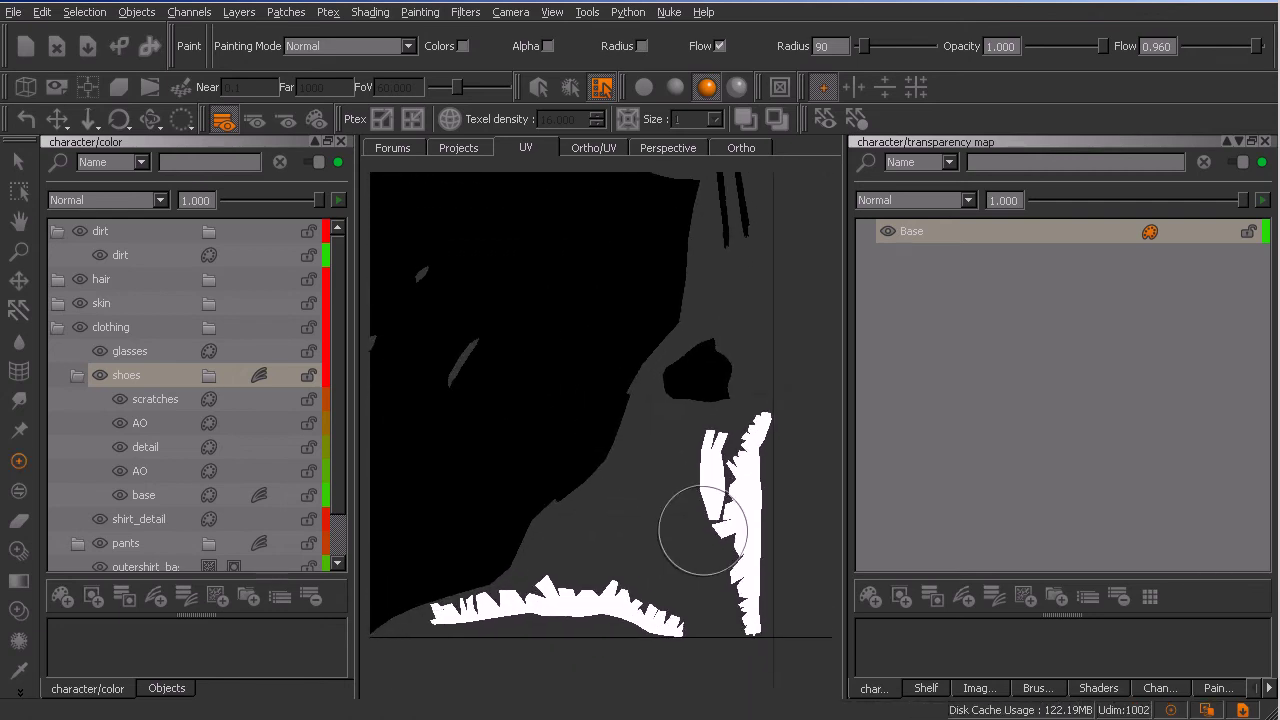
Step: Check the painted hair on the 3D model in the Ortho view and return to the lower hair strip in the UV view
click(741, 148)
mouse_move(727, 443)
alt+mouse_down()
mouse_move(672, 500)
mouse_move(657, 471)
mouse_move(749, 500)
alt+mouse_up()
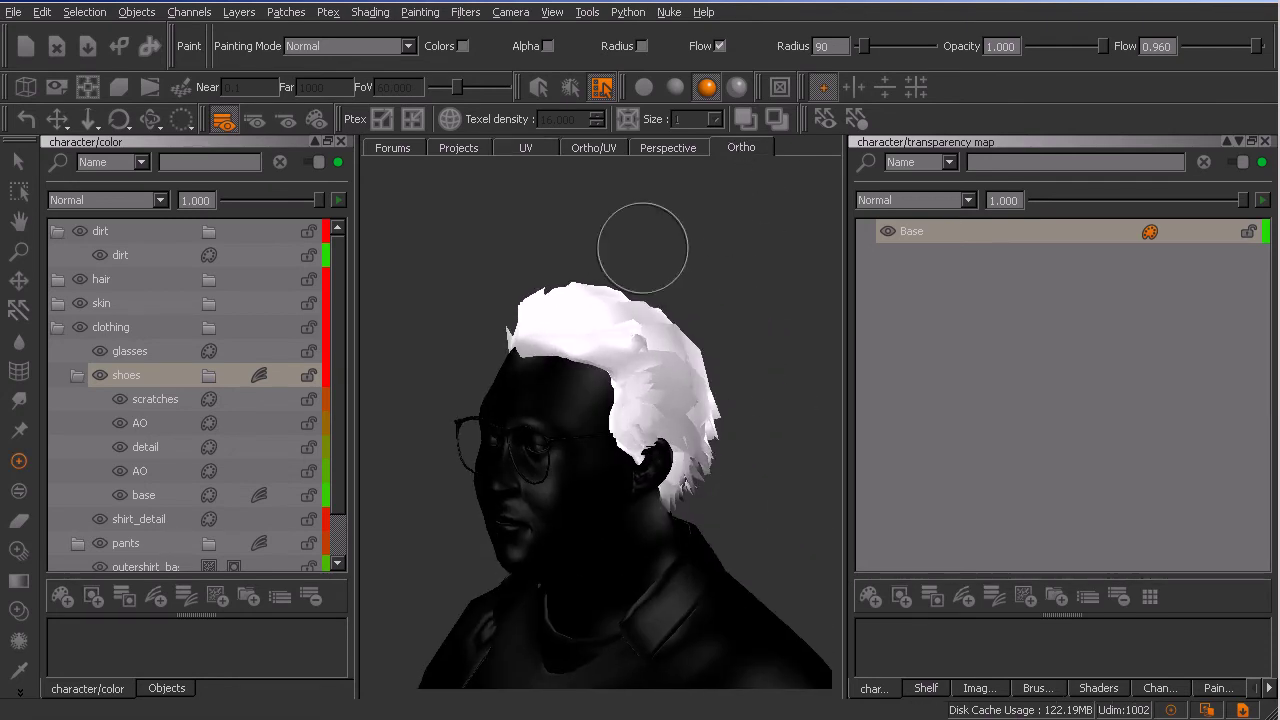
click(526, 148)
middle_drag(640, 374, 689, 555)
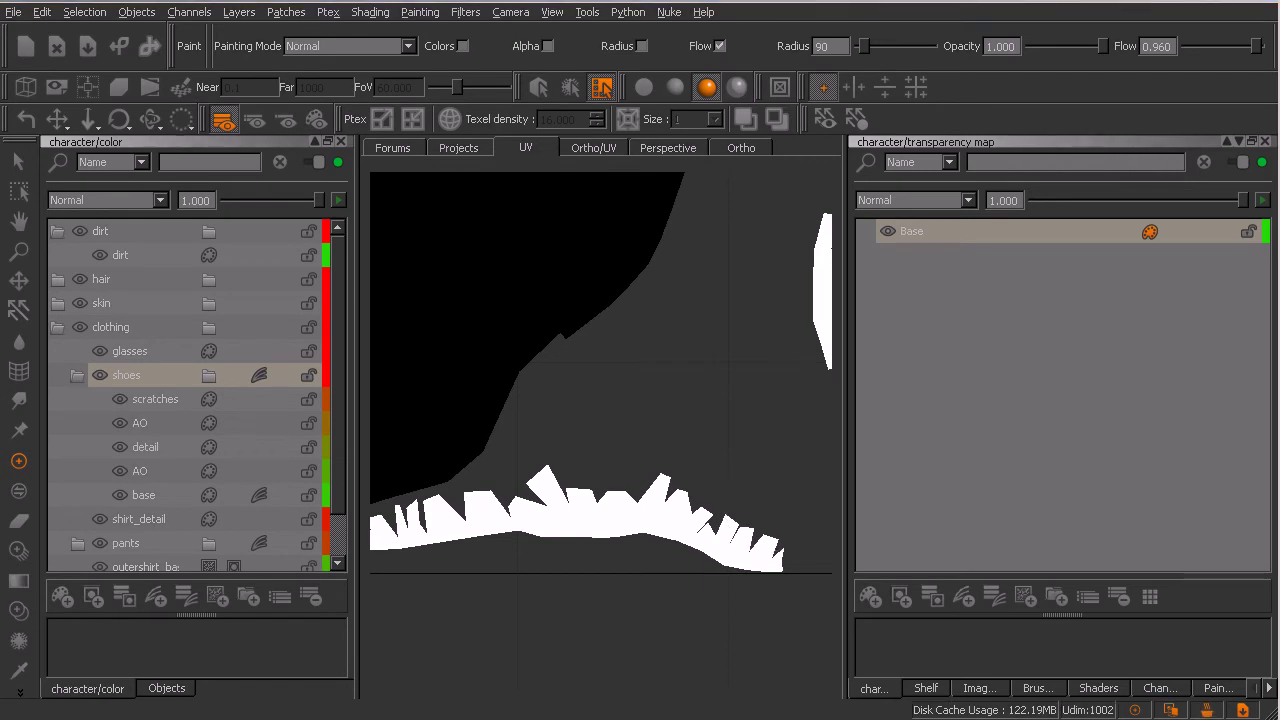
Step: Preview the fibers.psd image from the Image Manager and close the preview
click(977, 688)
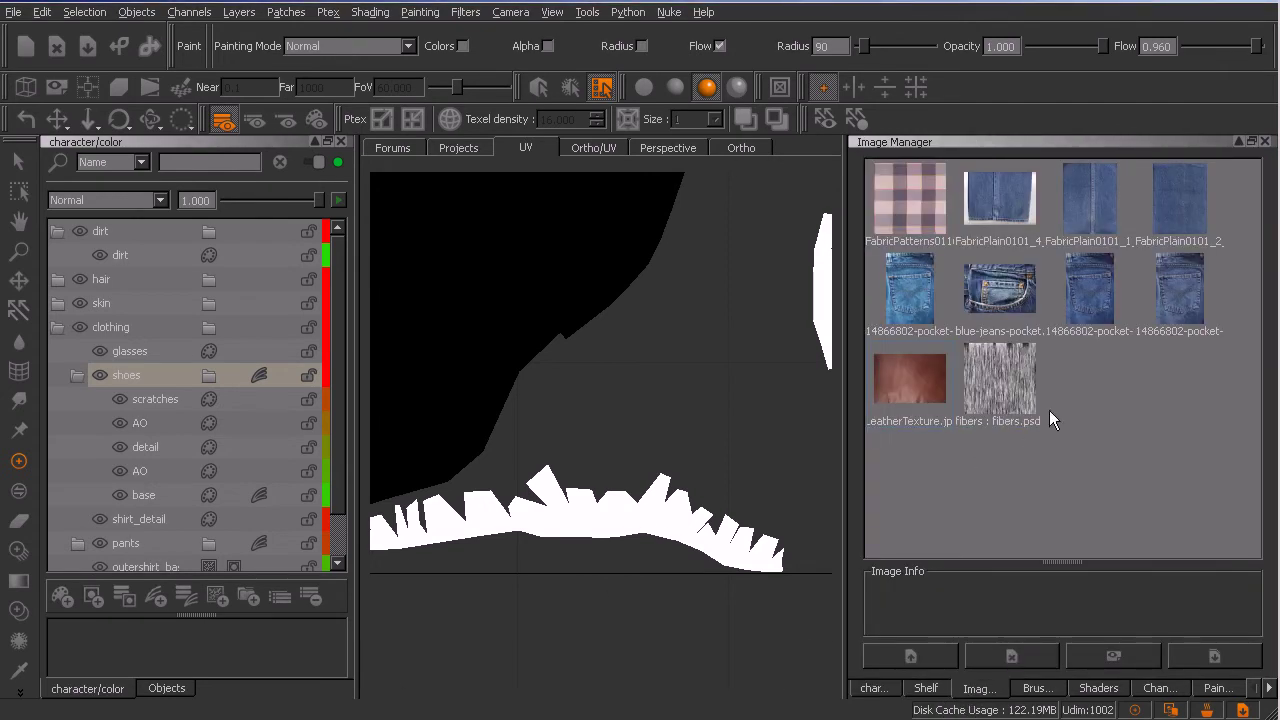
double_click(1020, 407)
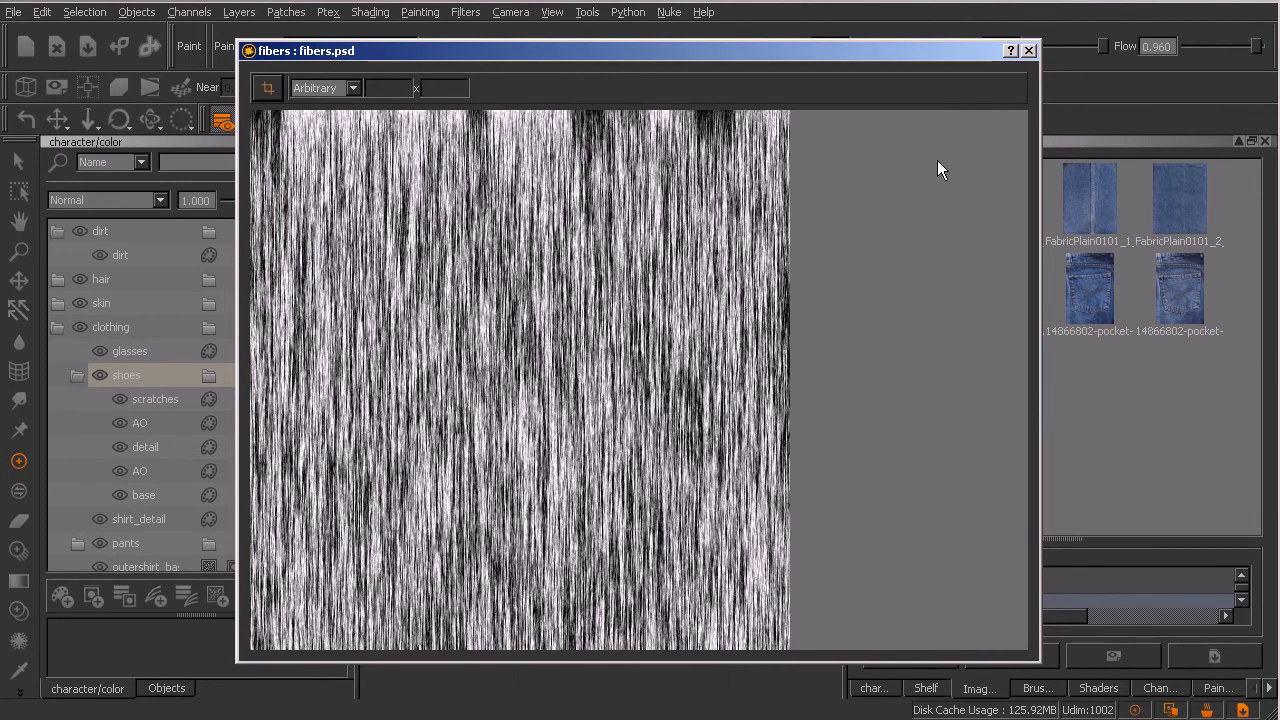
click(1027, 51)
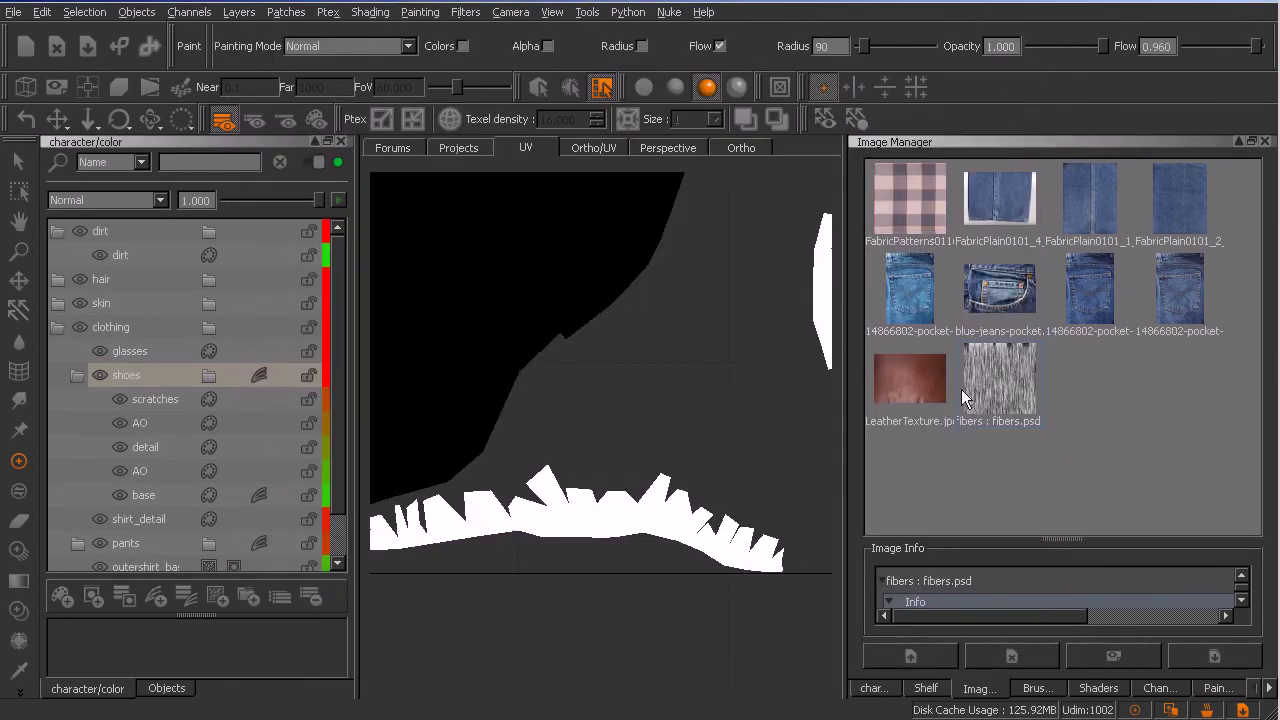
Step: Load the fibers.psd image into the UV view for Paint Through and toggle its preview over the hair strip
mouse_move(1003, 388)
mouse_down()
mouse_move(748, 451)
mouse_move(750, 470)
mouse_up()
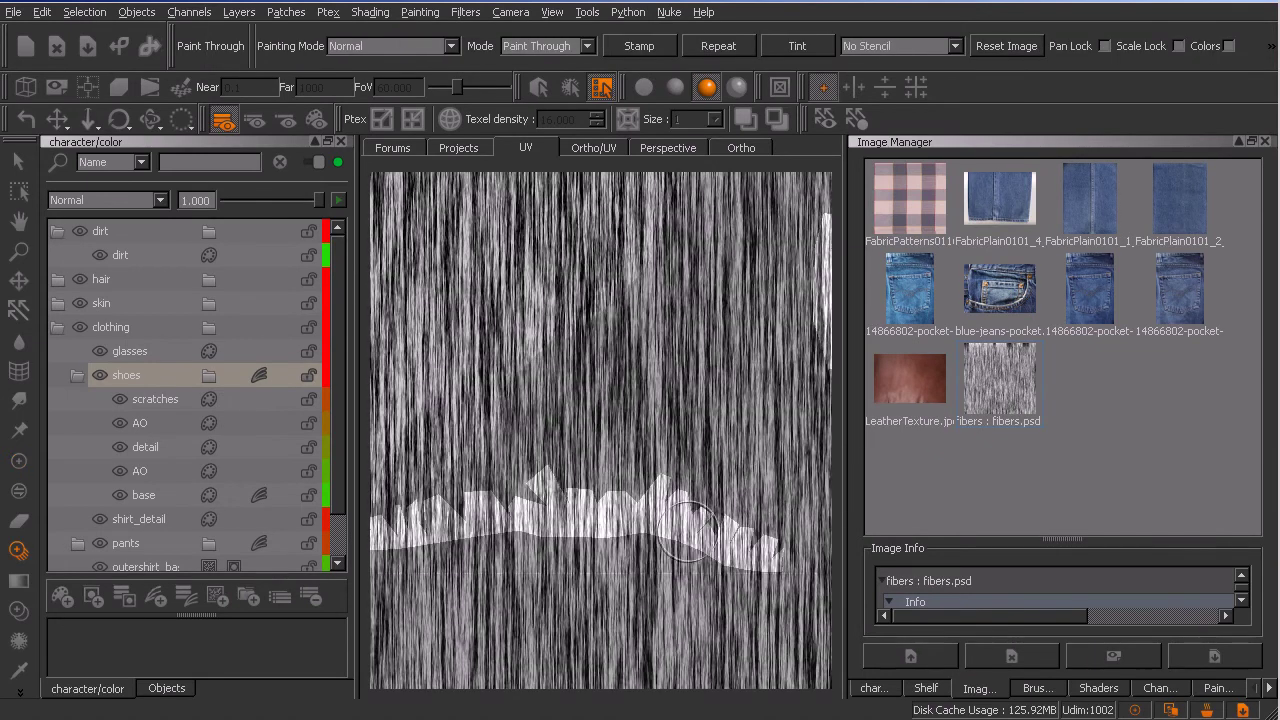
key(apostrophe)
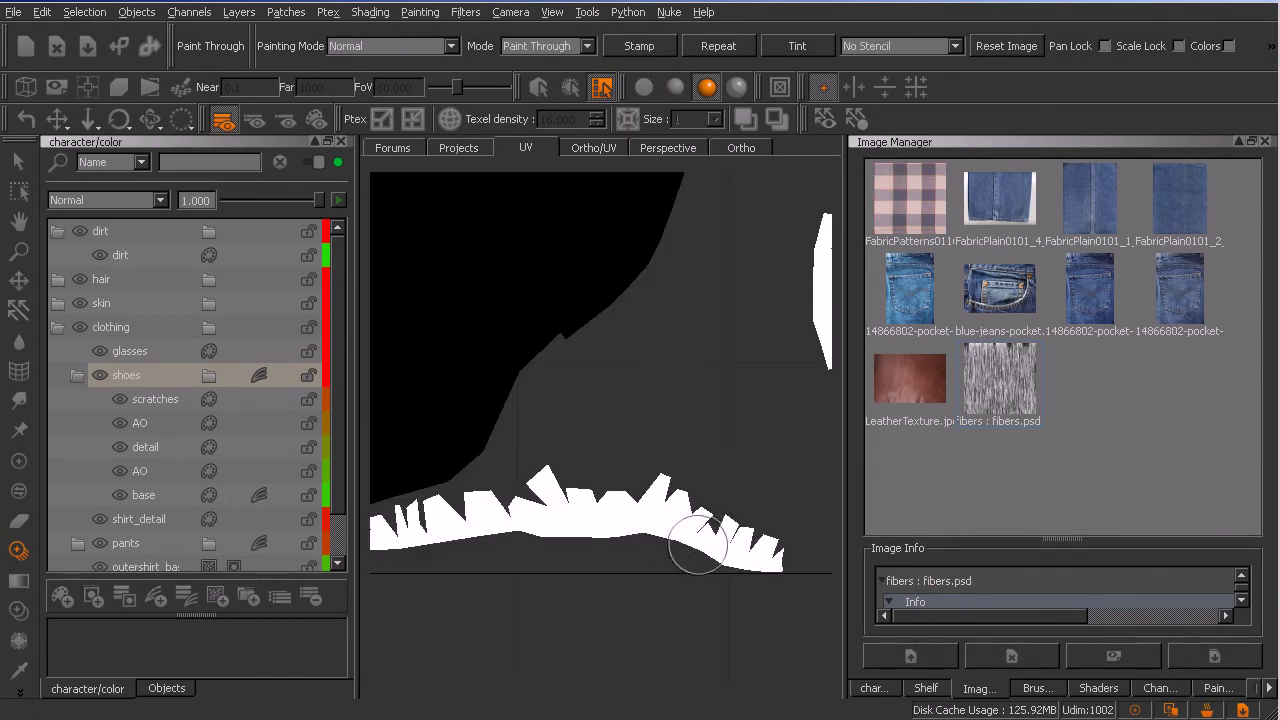
key(apostrophe)
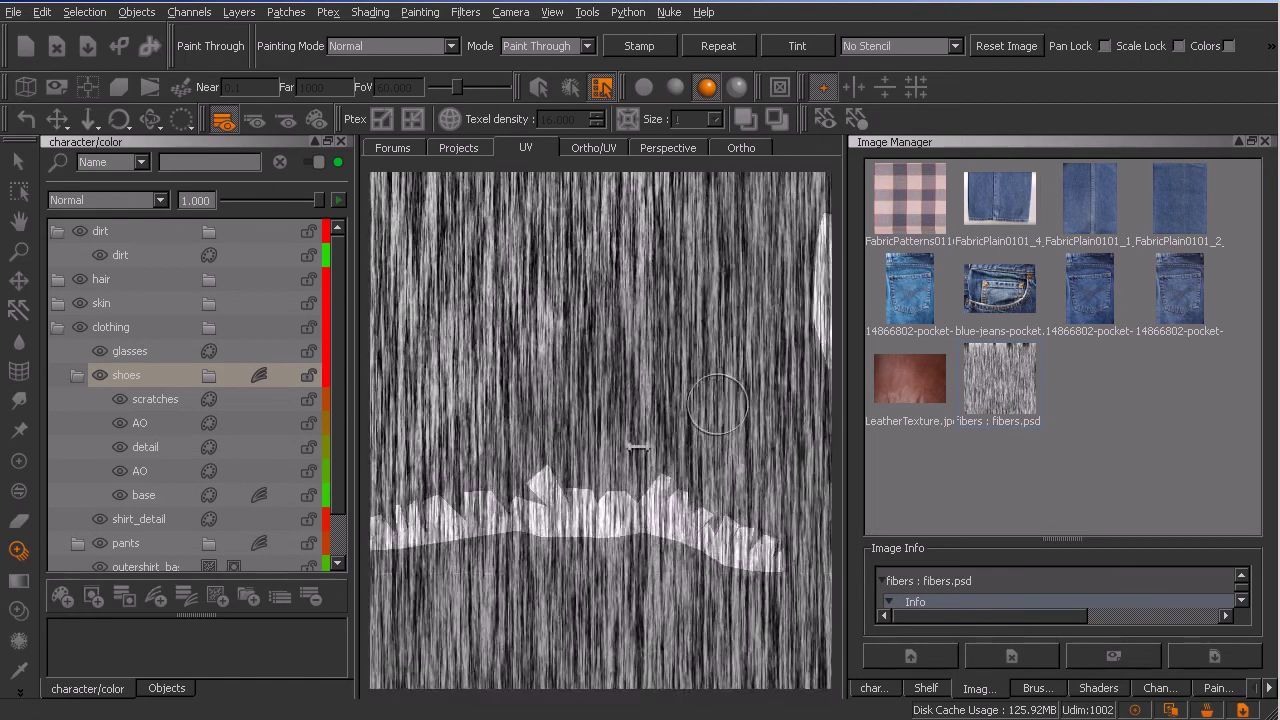
key(apostrophe)
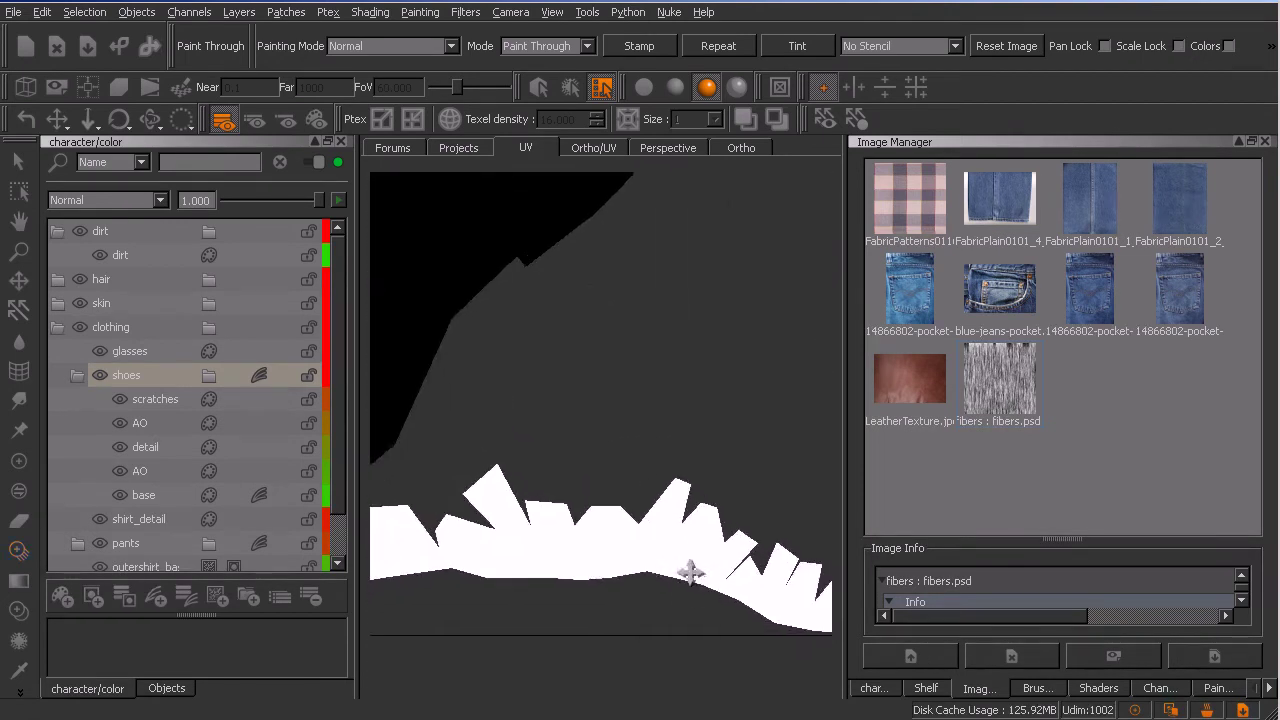
Step: Scale the fibers image down to finer strands and paint it onto the two end pieces of the lower hair strip
alt+middle_drag(709, 590, 565, 463)
alt+right_drag(706, 509, 723, 526)
alt+middle_drag(723, 526, 709, 490)
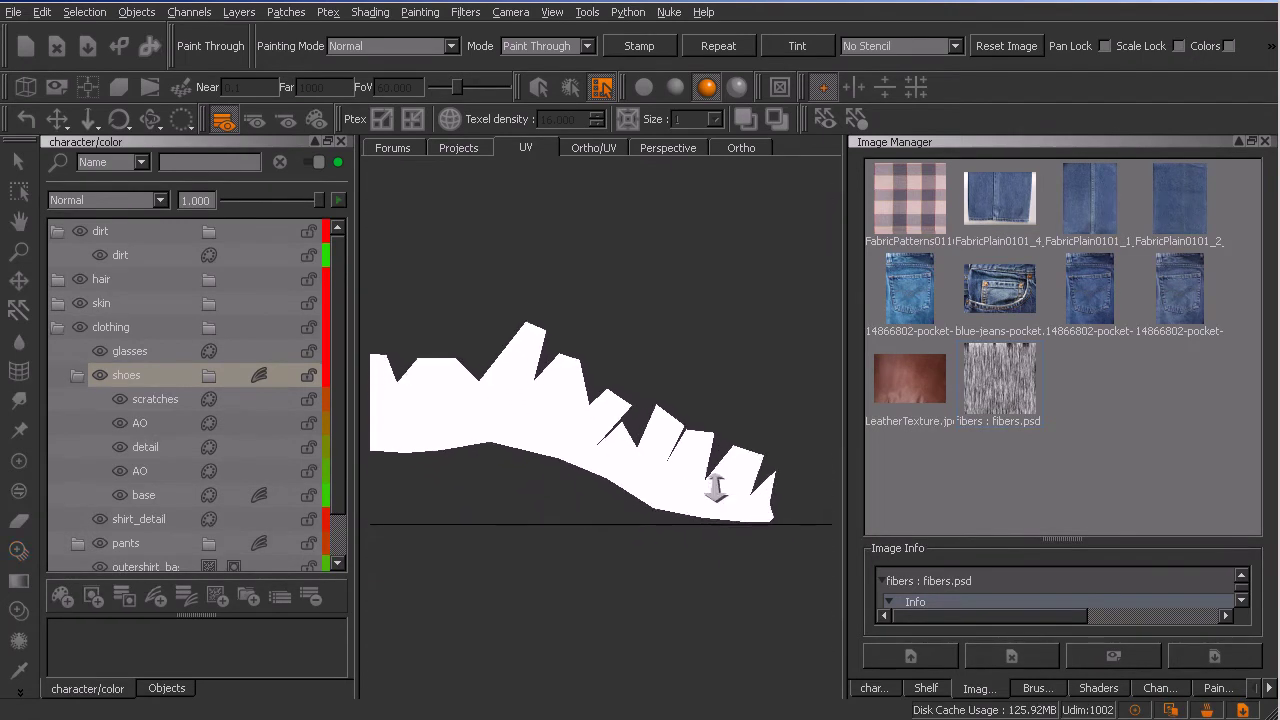
alt+right_drag(709, 490, 729, 511)
alt+middle_drag(729, 511, 689, 494)
ctrl+shift+drag(763, 503, 737, 534)
click(748, 516)
right_click(749, 517)
click(750, 500)
mouse_move(729, 465)
mouse_down()
mouse_move(757, 514)
mouse_move(700, 471)
mouse_move(705, 490)
mouse_move(740, 462)
mouse_move(763, 507)
mouse_up()
key(space)
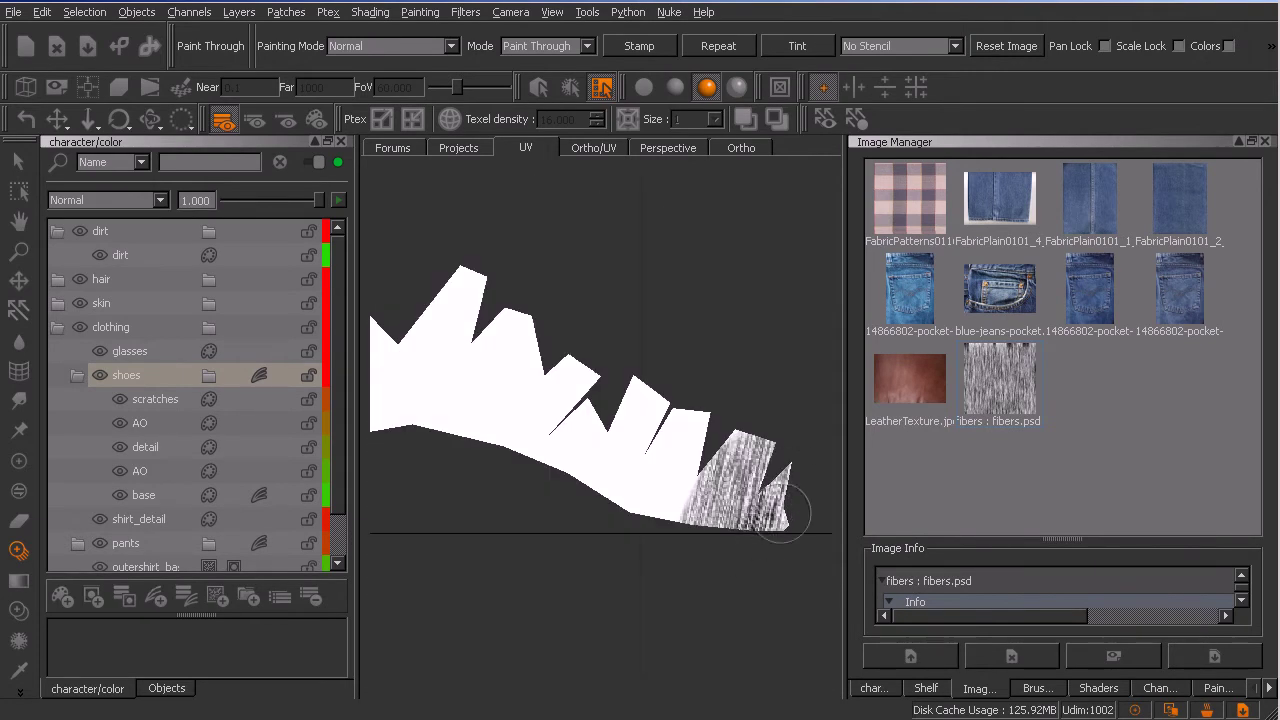
Step: Rotate the fibers image to follow each strand direction and paint it through onto the next three hair pieces
mouse_move(717, 553)
mouse_down()
mouse_move(705, 475)
mouse_move(680, 450)
mouse_move(595, 475)
mouse_up()
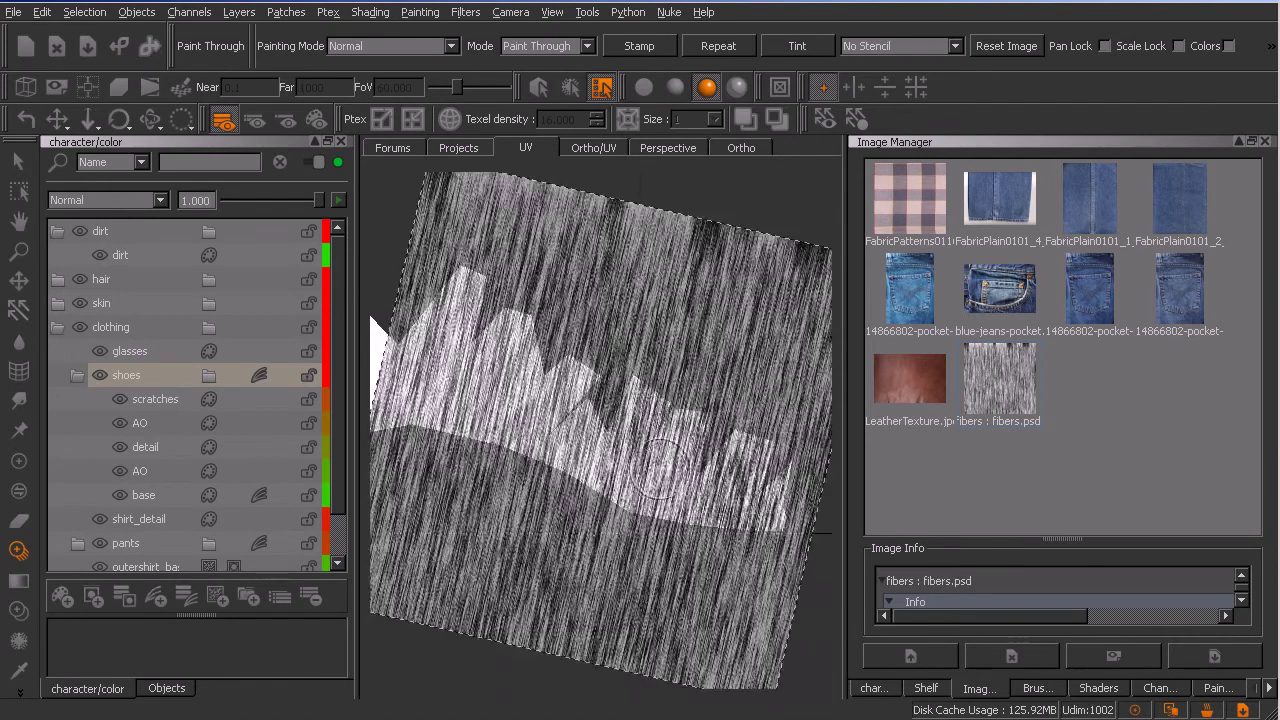
ctrl+drag(682, 545, 669, 549)
mouse_move(605, 484)
mouse_down()
mouse_move(598, 471)
mouse_move(654, 388)
mouse_move(611, 470)
mouse_move(647, 382)
mouse_move(631, 435)
mouse_up()
ctrl+drag(690, 549, 634, 563)
drag(571, 428, 590, 405)
ctrl+drag(623, 509, 643, 523)
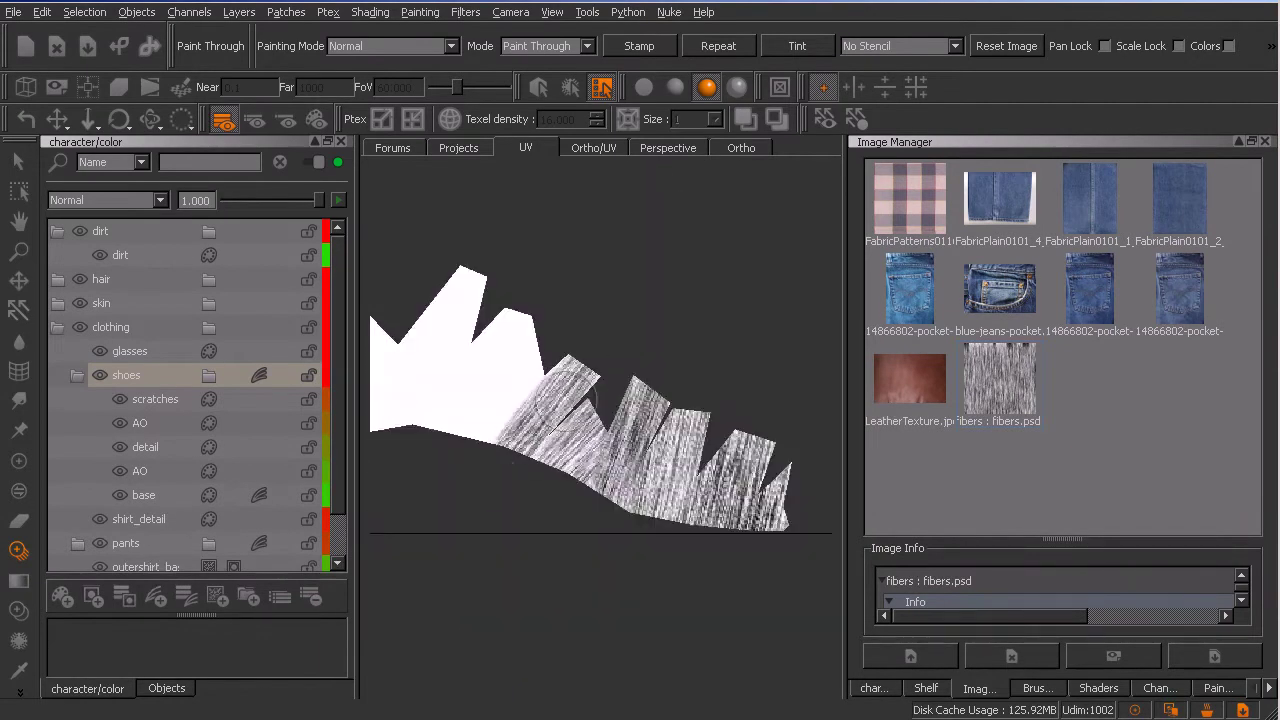
Step: Realign the fibers image and paint the next two tall hair pieces of the strip with it
ctrl+drag(518, 440, 640, 490)
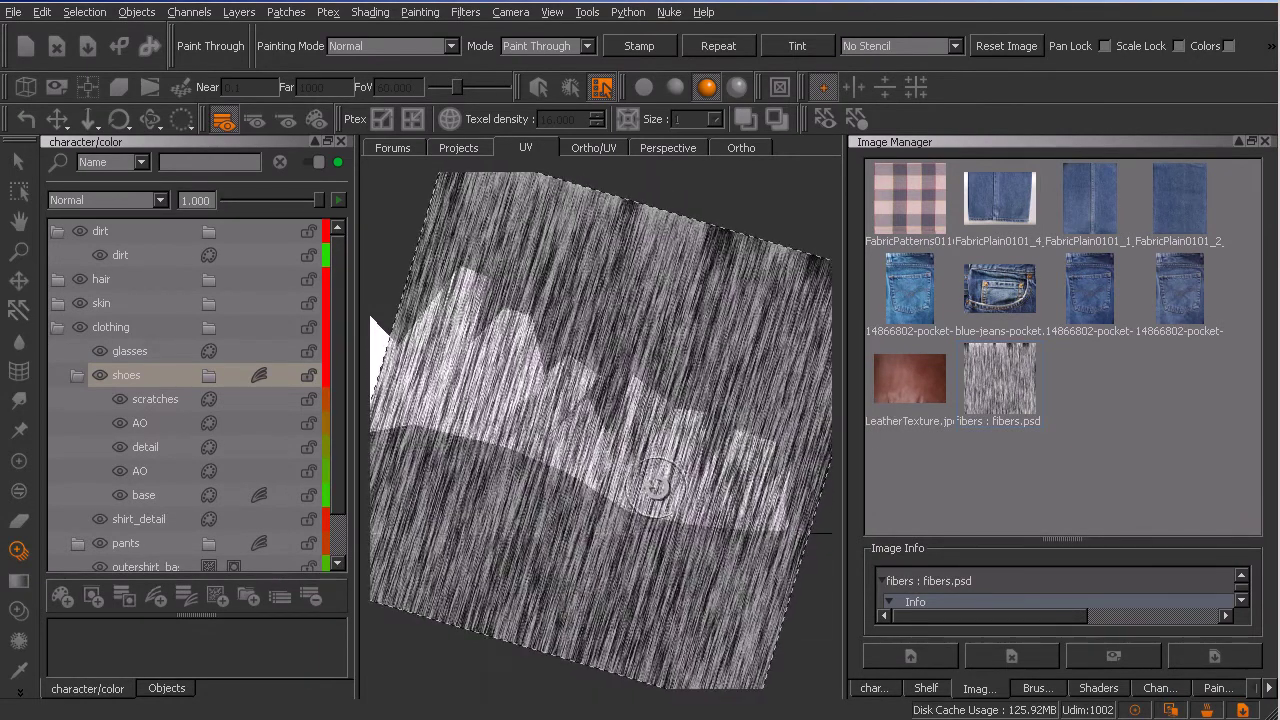
drag(492, 415, 501, 376)
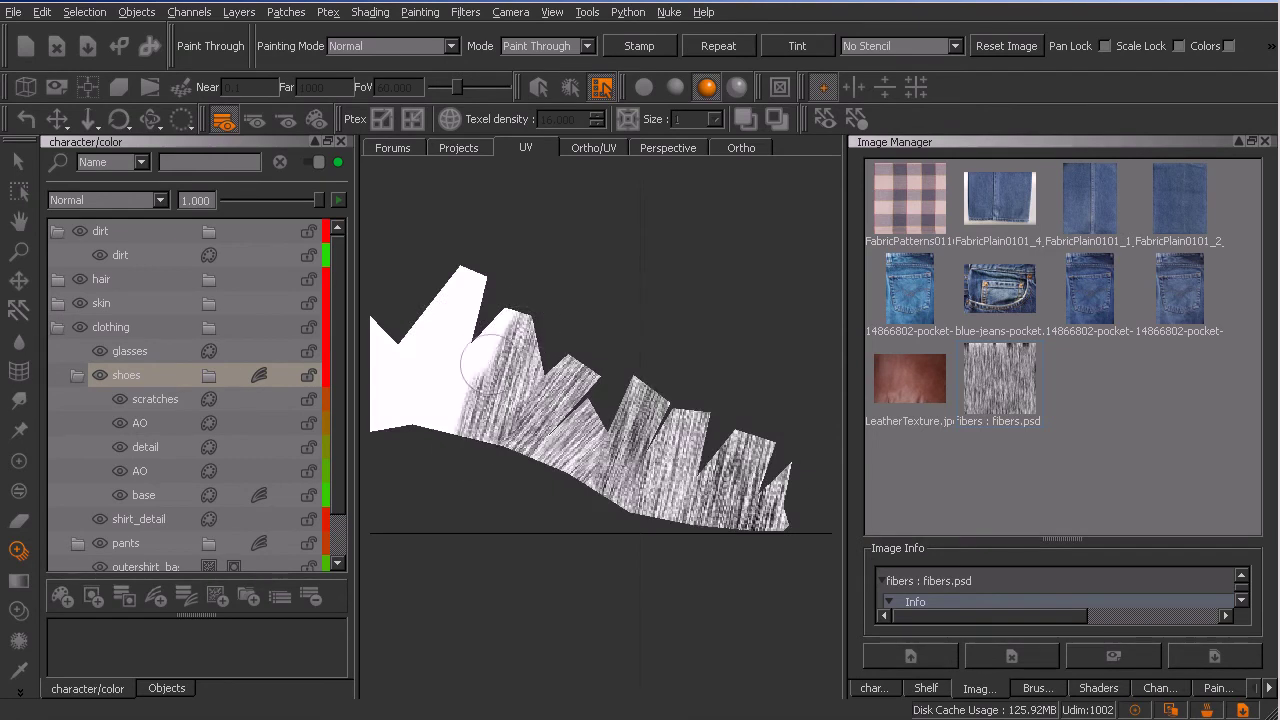
ctrl+drag(458, 448, 656, 490)
mouse_move(470, 287)
mouse_down()
mouse_move(457, 312)
mouse_move(467, 315)
mouse_up()
mouse_move(431, 356)
mouse_down()
mouse_move(437, 294)
mouse_move(403, 420)
mouse_move(408, 398)
mouse_move(406, 410)
mouse_up()
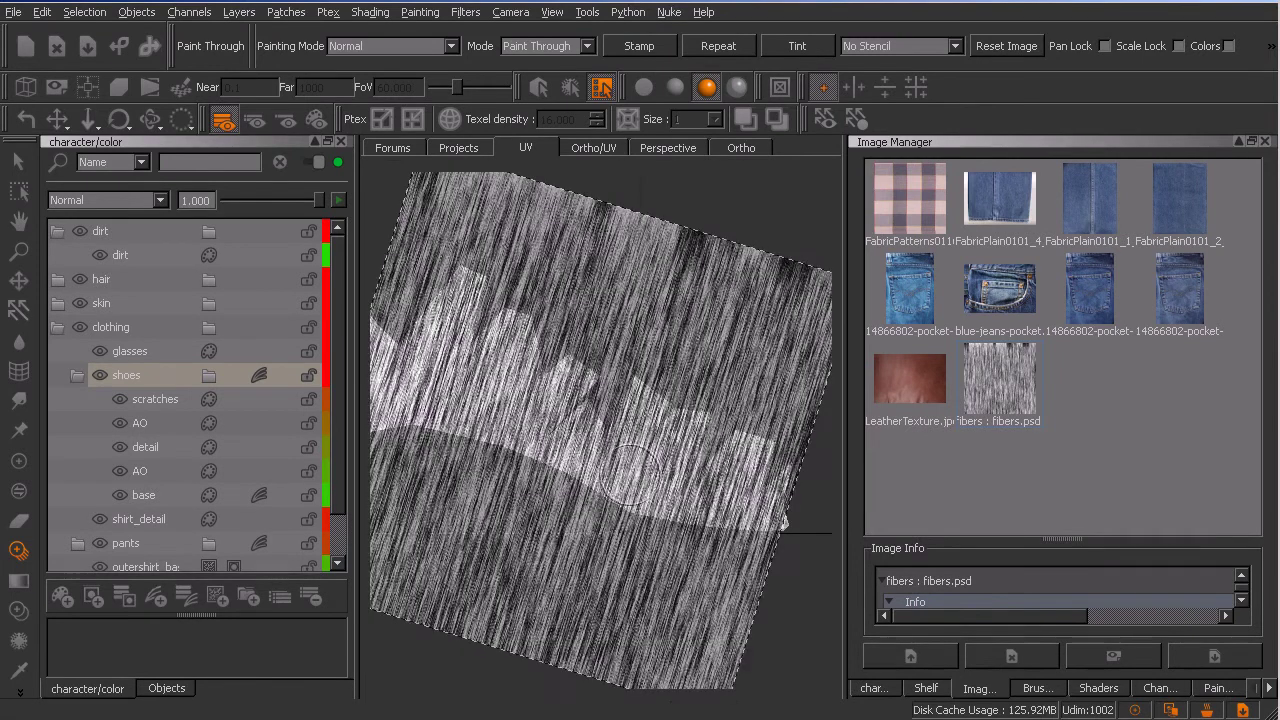
Step: Paint vertical fibers onto the flat-topped middle hair piece and tilted fibers onto the adjacent slanted piece
alt+middle_drag(545, 475, 706, 508)
ctrl+drag(706, 508, 644, 457)
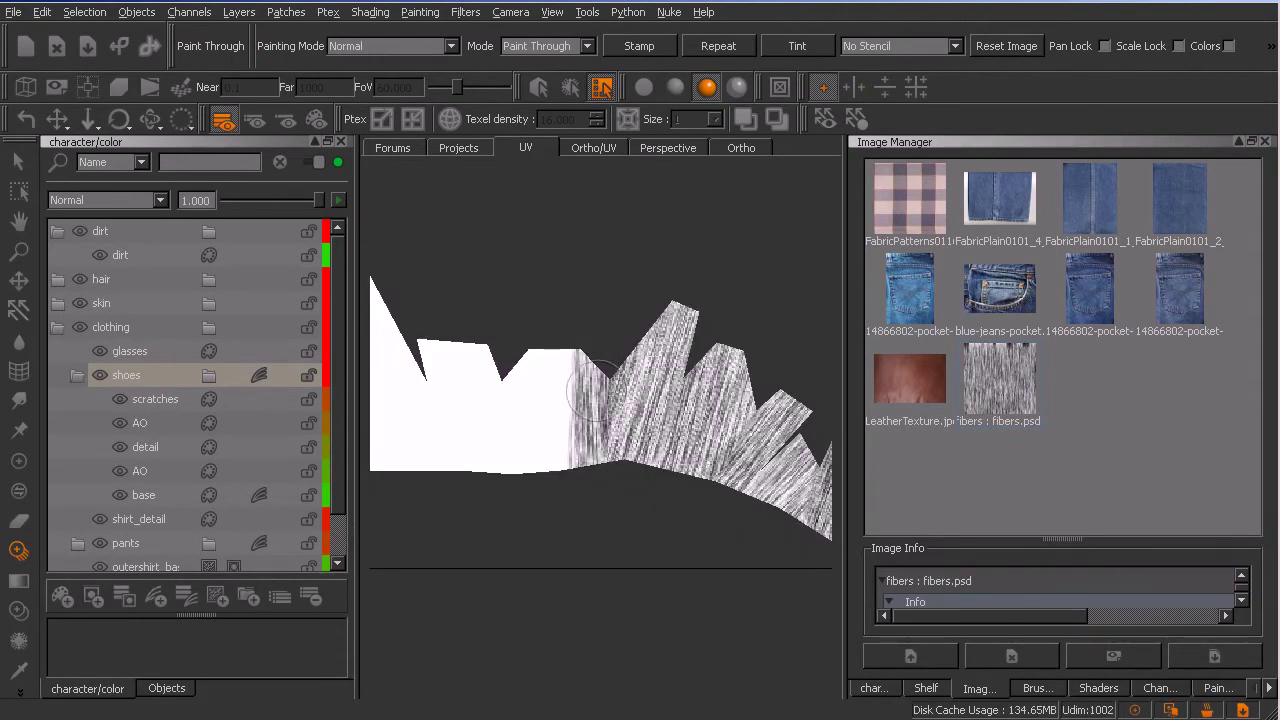
mouse_move(587, 335)
mouse_down()
mouse_move(563, 463)
mouse_move(503, 420)
mouse_up()
key(ctrl)
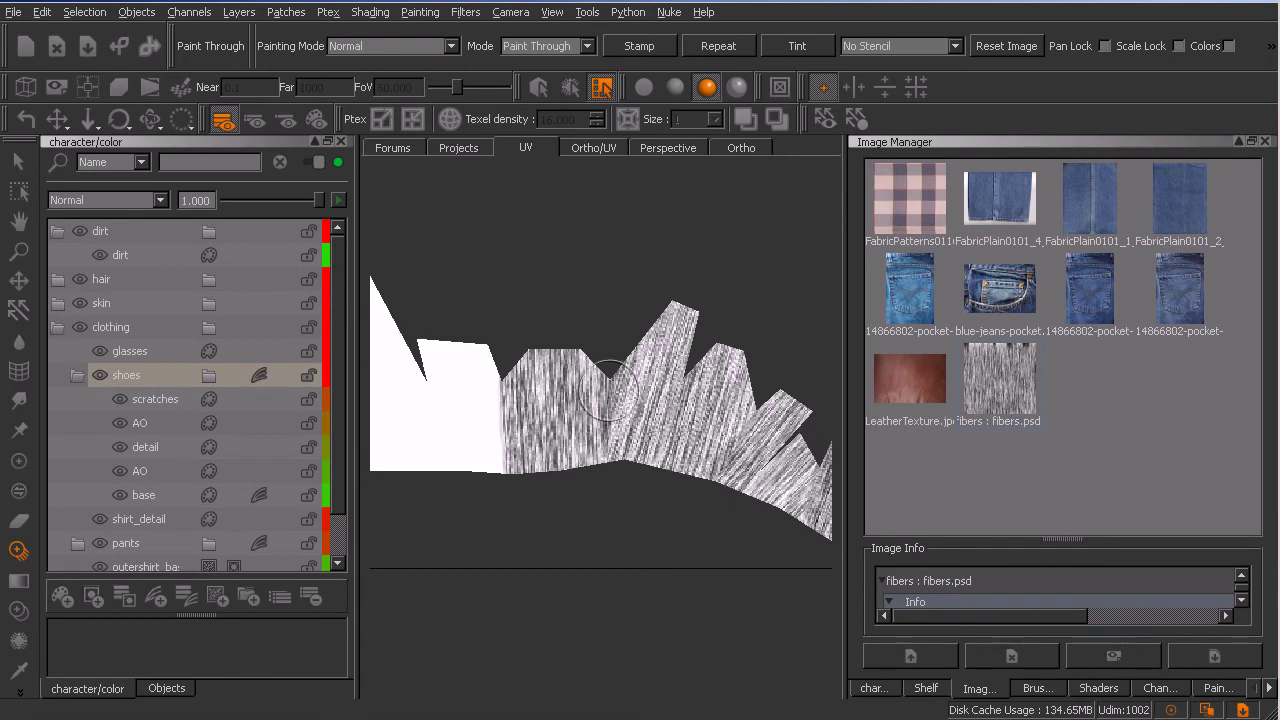
mouse_move(663, 462)
shift+mouse_down()
mouse_move(626, 466)
mouse_move(655, 497)
mouse_move(665, 490)
shift+mouse_up()
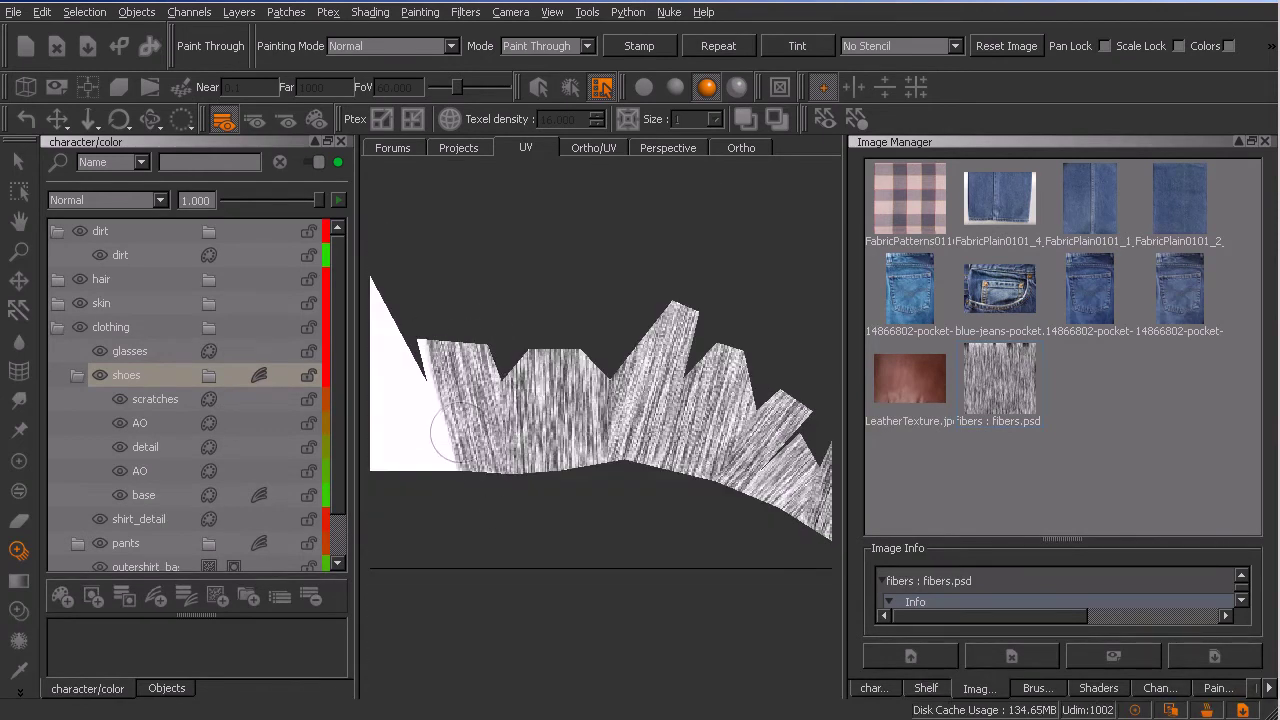
drag(430, 341, 434, 362)
key(b)
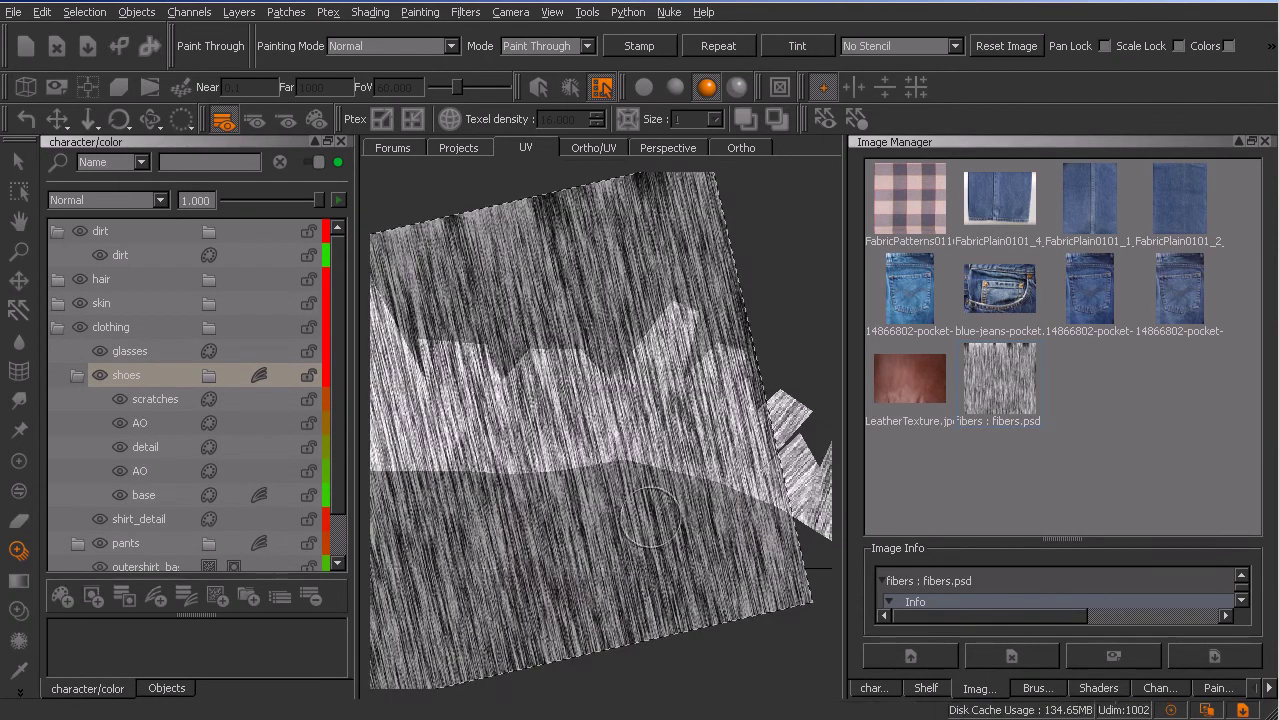
Step: Enlarge the fibers image, place its dark lower edge along the strip's roots and paint it onto the middle pieces
mouse_move(646, 495)
shift+mouse_down()
mouse_move(677, 551)
mouse_move(714, 523)
mouse_move(729, 571)
shift+mouse_up()
mouse_move(729, 571)
shift+mouse_down()
mouse_move(686, 360)
mouse_move(674, 362)
shift+mouse_up()
mouse_move(622, 440)
shift+mouse_down()
mouse_move(666, 500)
mouse_move(619, 520)
mouse_move(652, 458)
mouse_move(697, 438)
mouse_move(668, 455)
mouse_move(625, 447)
shift+mouse_up()
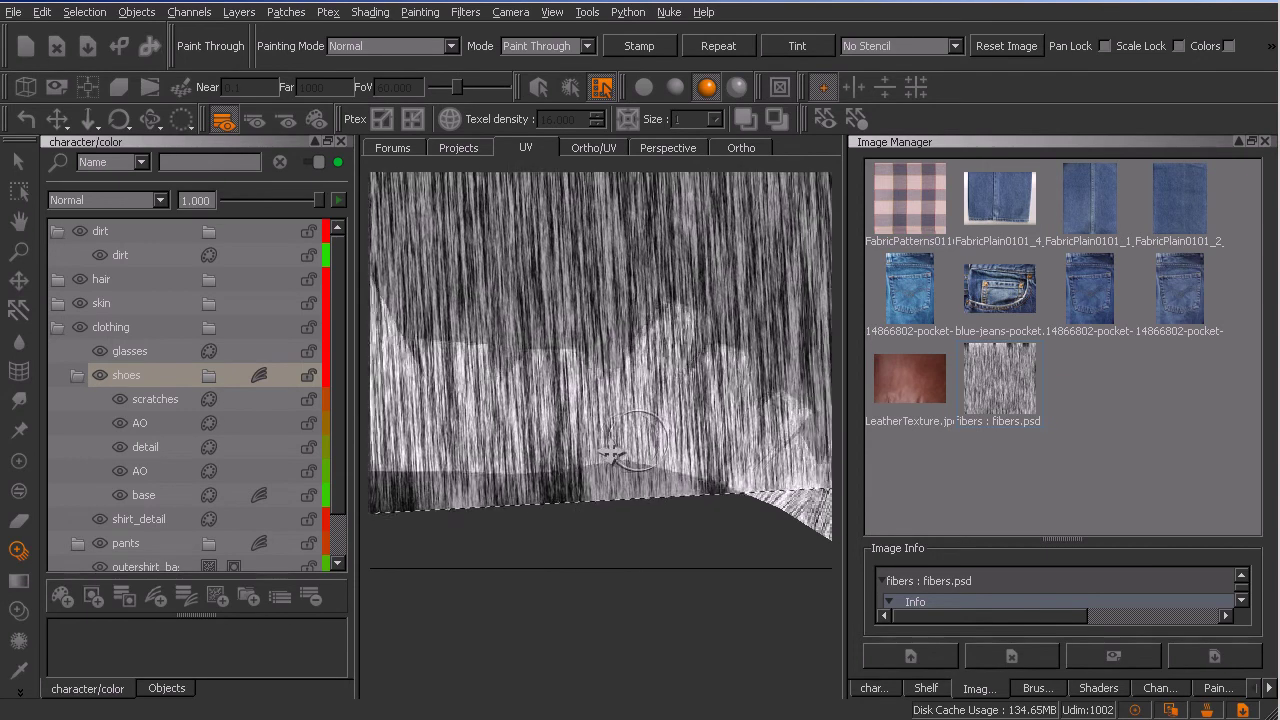
mouse_move(614, 436)
shift+mouse_down()
mouse_move(608, 449)
mouse_move(624, 438)
mouse_move(542, 461)
mouse_move(540, 390)
mouse_move(686, 394)
mouse_move(624, 404)
mouse_move(524, 466)
mouse_move(520, 452)
shift+mouse_up()
mouse_move(624, 402)
shift+mouse_down()
mouse_move(576, 384)
mouse_move(481, 461)
shift+mouse_up()
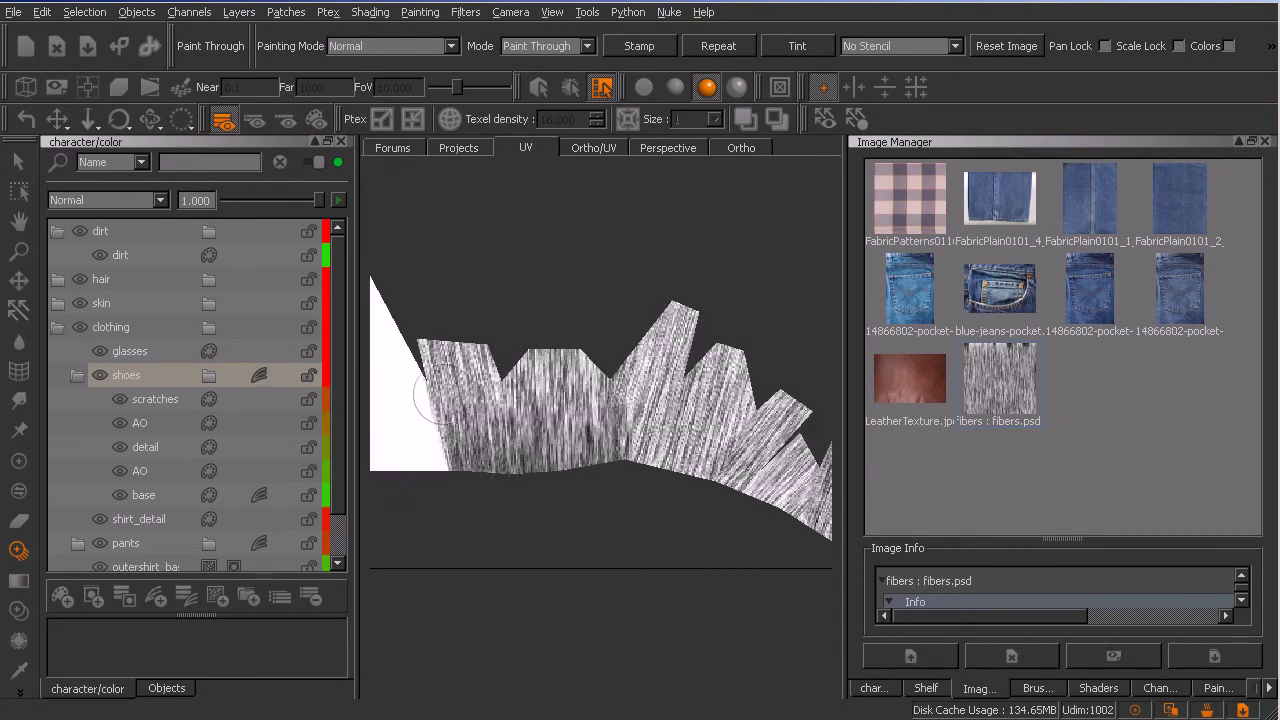
Step: Reposition the enlarged fibers image along the lower edge of the descending hair pieces to blend their roots
drag(445, 403, 452, 404)
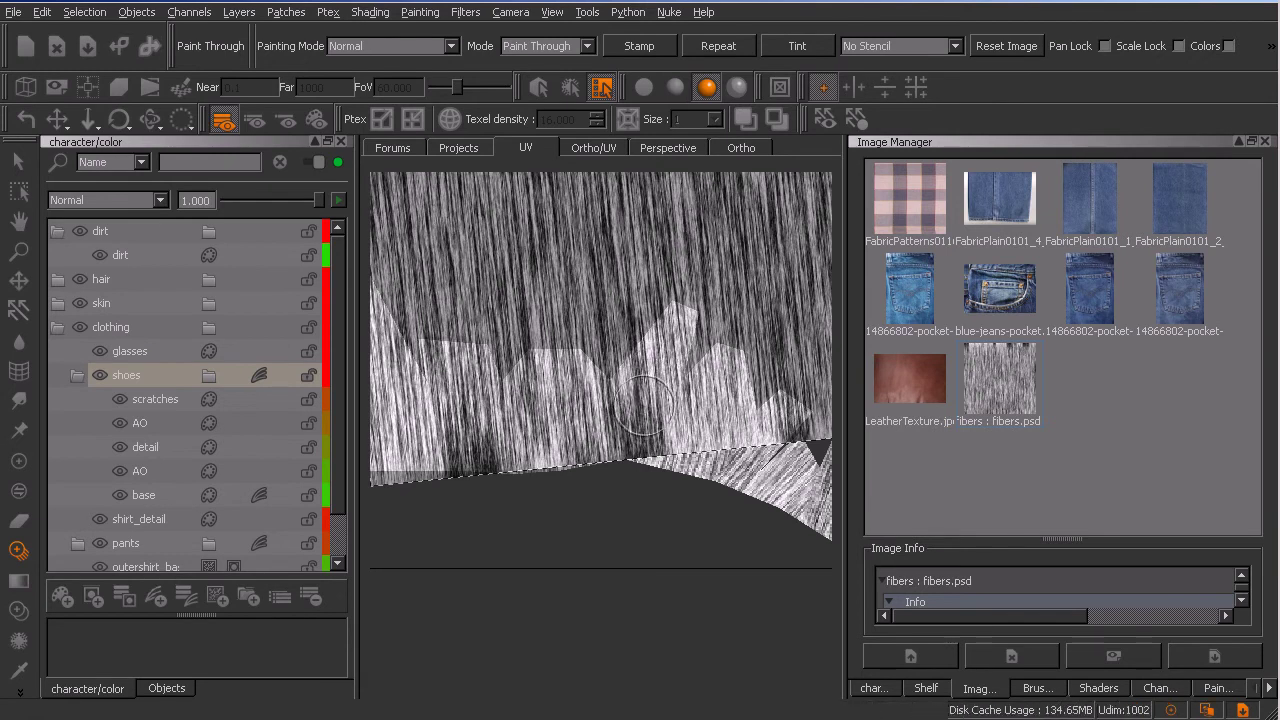
mouse_move(635, 458)
mouse_down()
mouse_move(651, 466)
mouse_move(571, 466)
mouse_move(651, 471)
mouse_move(490, 448)
mouse_move(627, 448)
mouse_up()
mouse_move(638, 456)
alt+right_down()
mouse_move(611, 476)
mouse_move(700, 450)
alt+right_up()
alt+drag(690, 465, 597, 505)
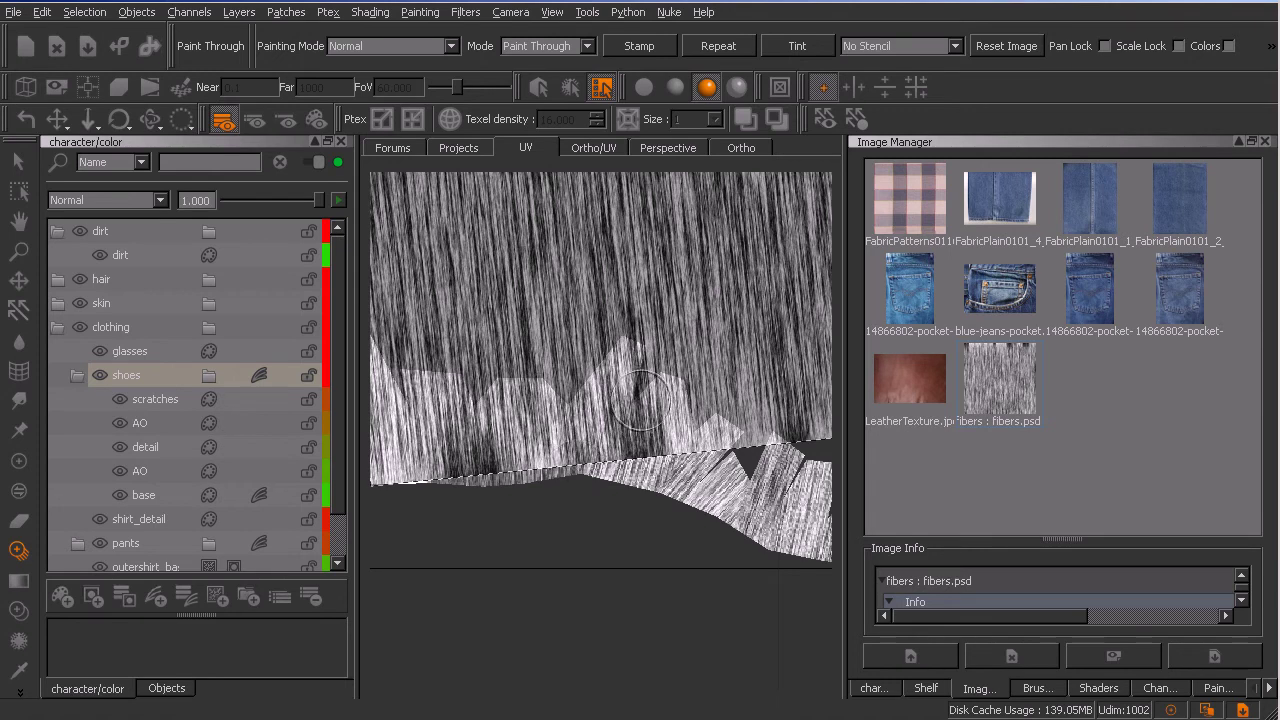
mouse_move(688, 387)
shift+mouse_down()
mouse_move(769, 374)
mouse_move(734, 363)
mouse_move(763, 343)
mouse_move(751, 429)
mouse_move(714, 450)
shift+mouse_up()
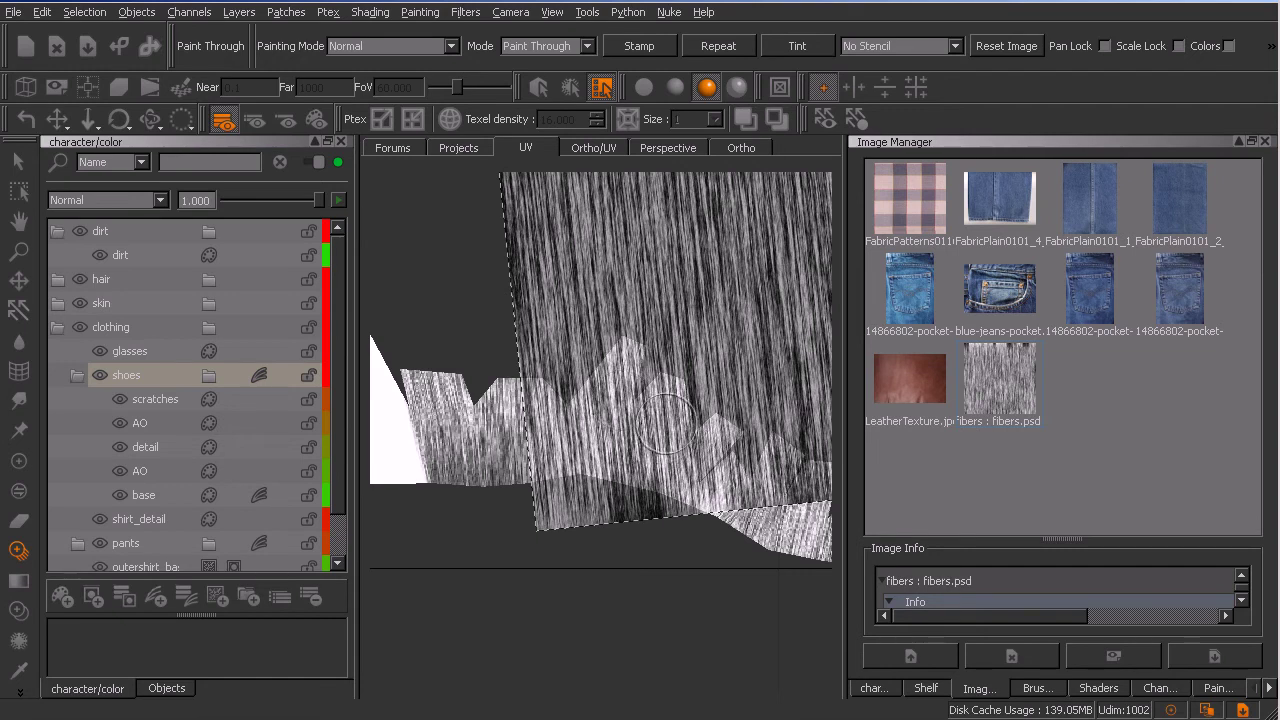
mouse_move(664, 433)
mouse_down()
mouse_move(757, 429)
mouse_move(680, 475)
mouse_up()
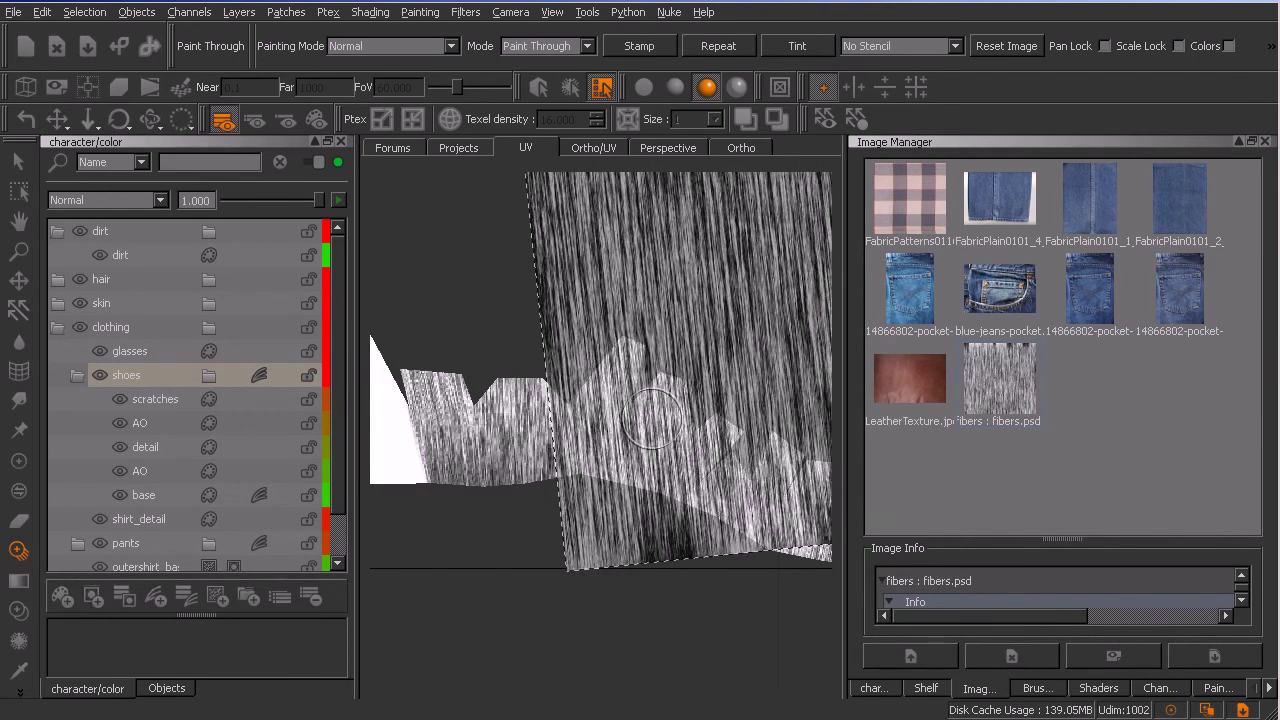
Step: Switch to the Paint tool, framing the middle hair pieces, and choose the metal scratch brush from the Hard Surface Brushes
key(p)
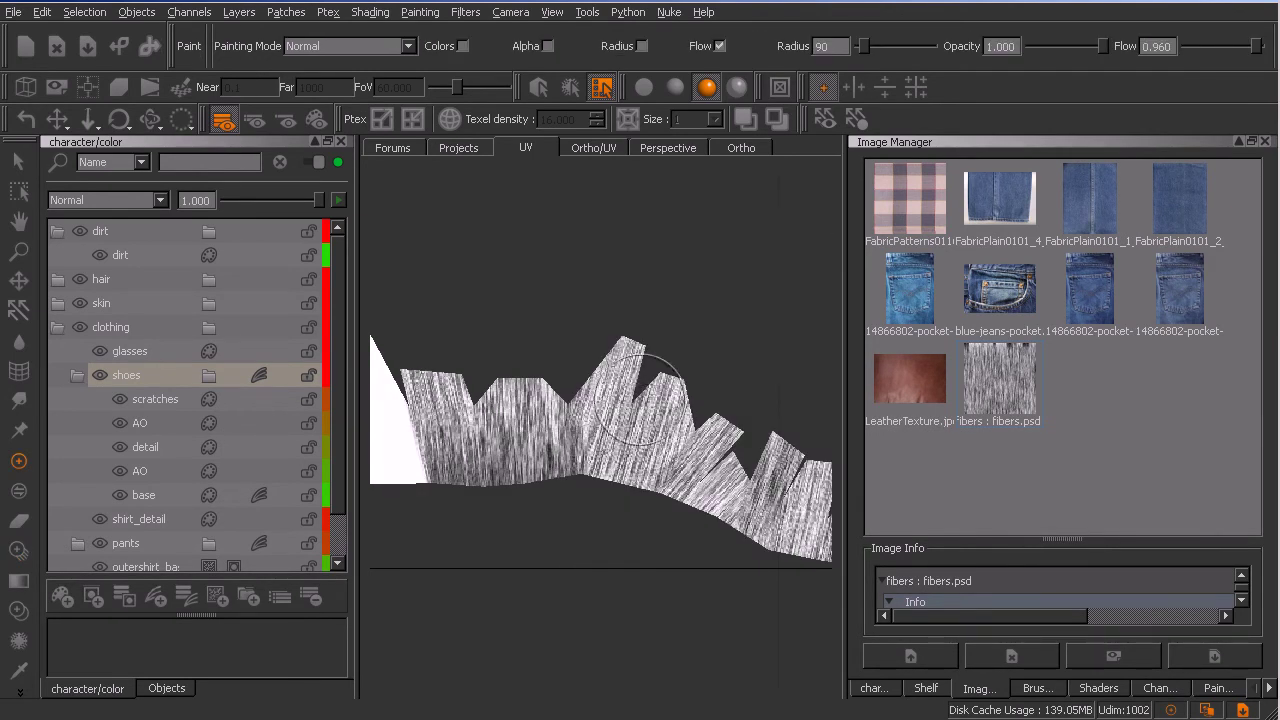
alt+right_drag(521, 408, 664, 373)
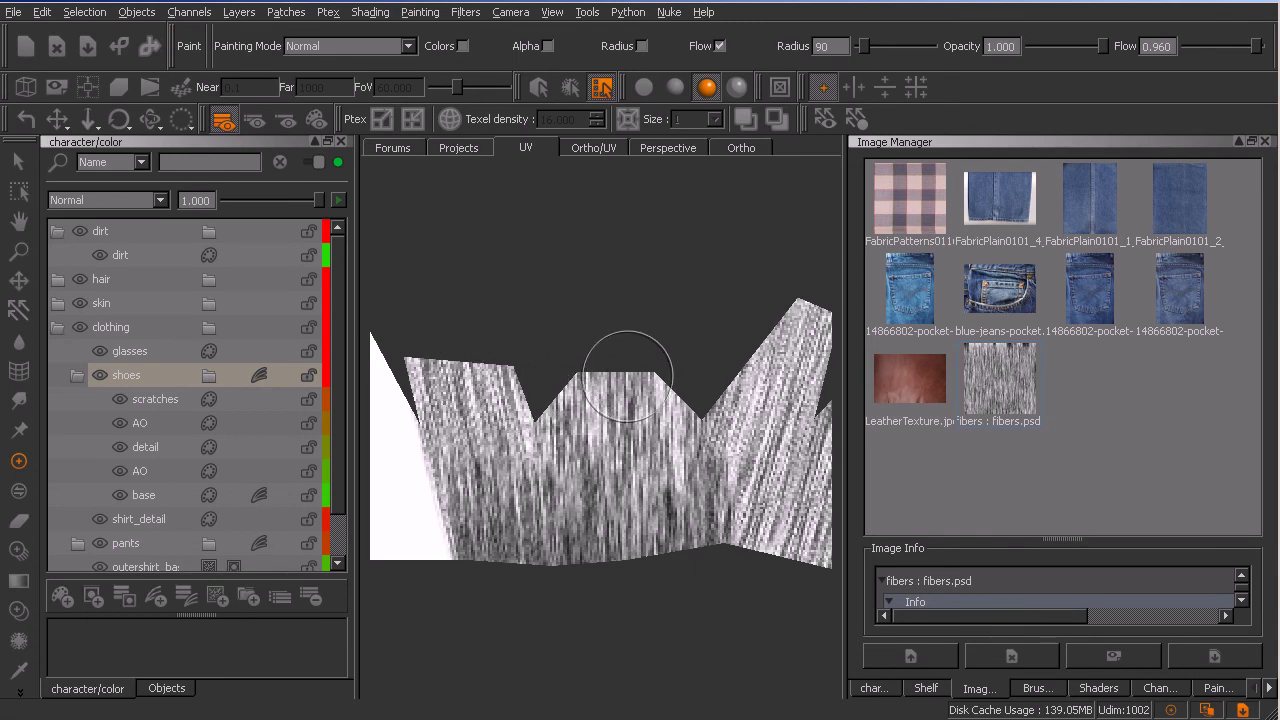
shift+drag(625, 378, 627, 367)
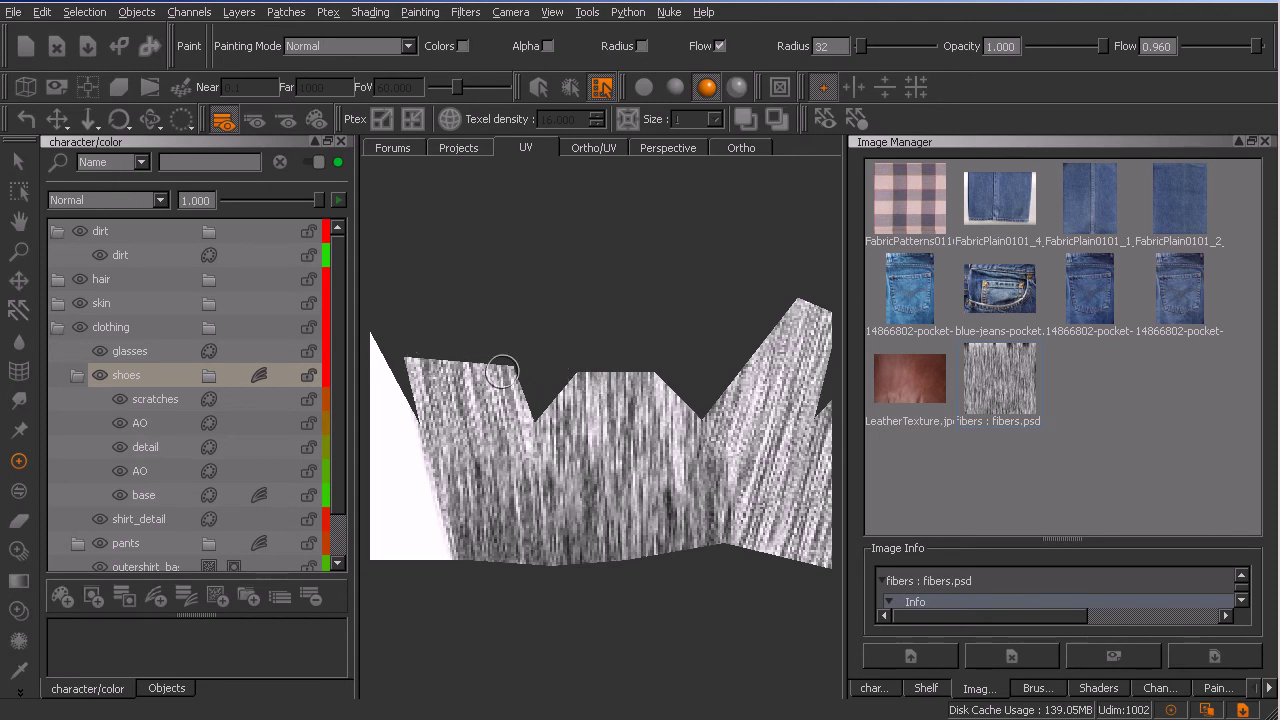
key(b)
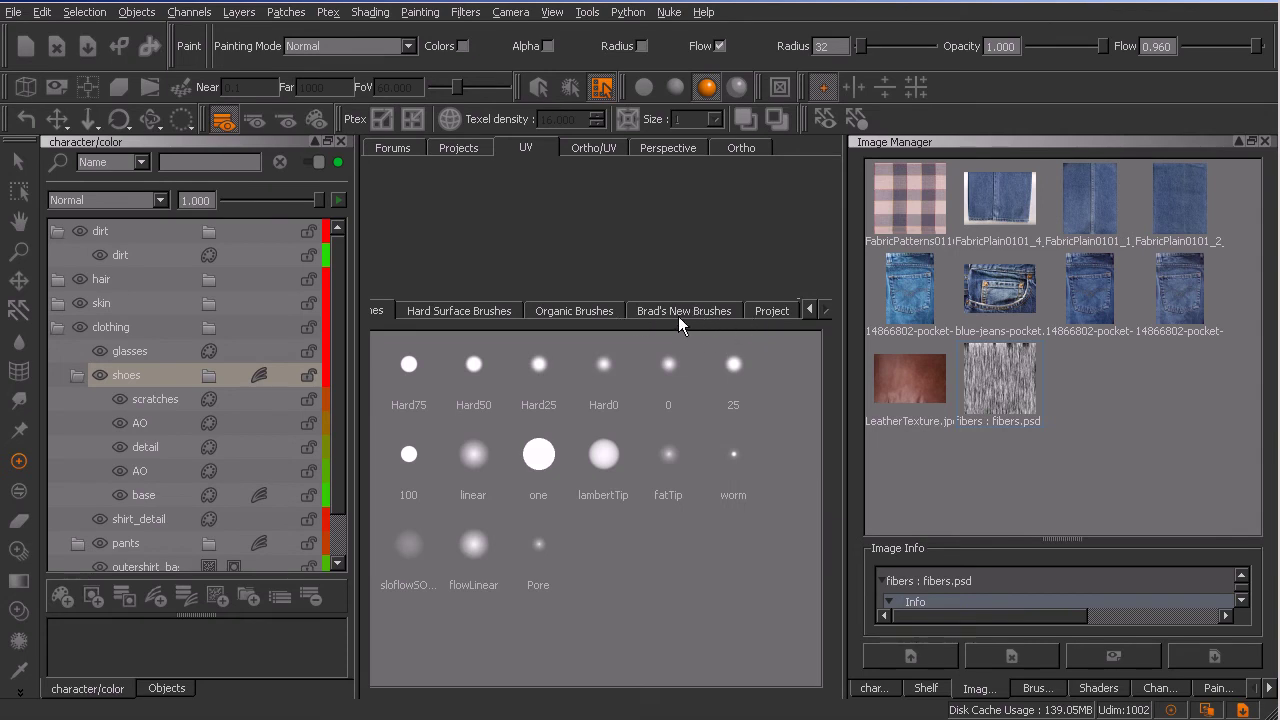
click(489, 314)
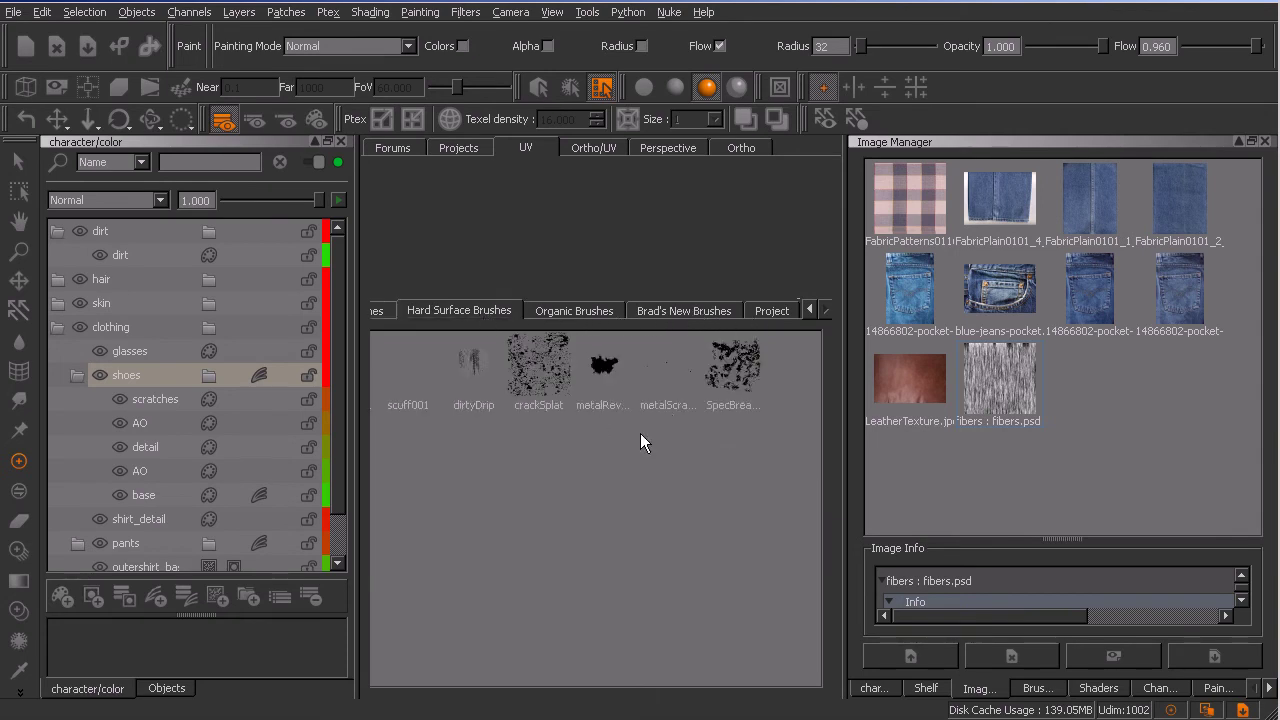
click(669, 373)
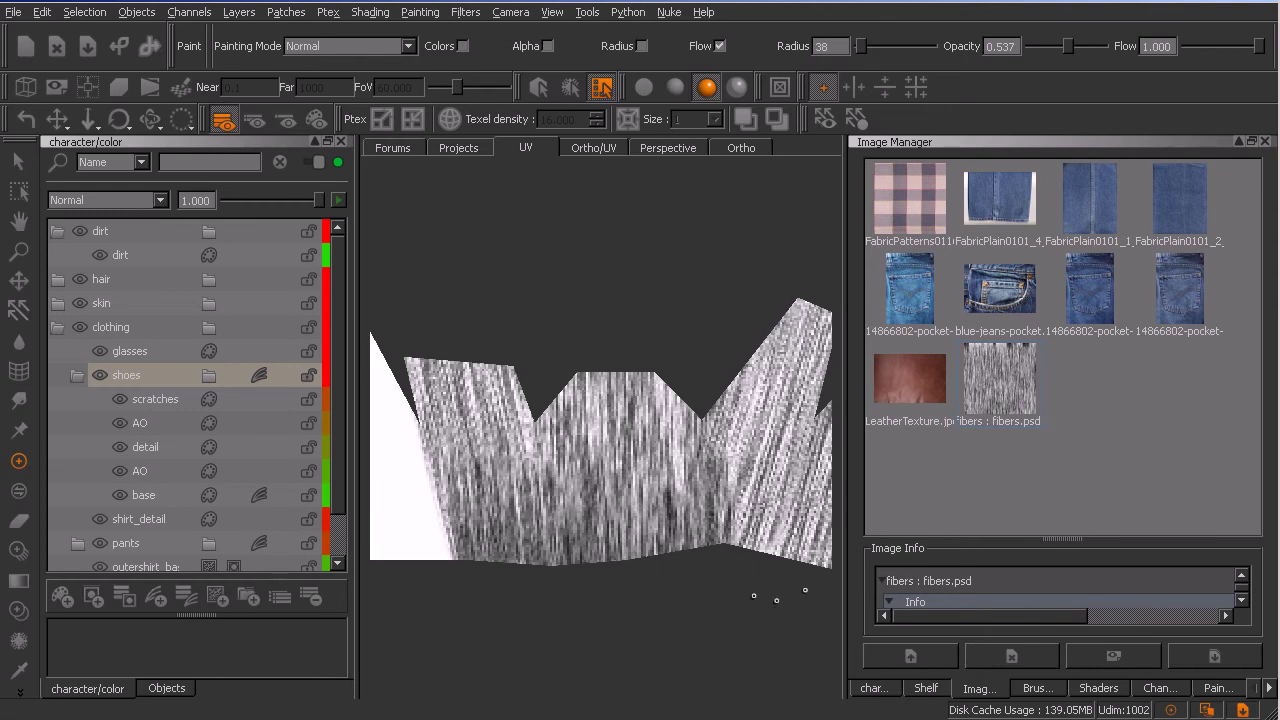
Step: Add a paint layer above Base in the transparency map and darken the middle hair piece's tip with a radius 22 brush
click(873, 688)
click(869, 597)
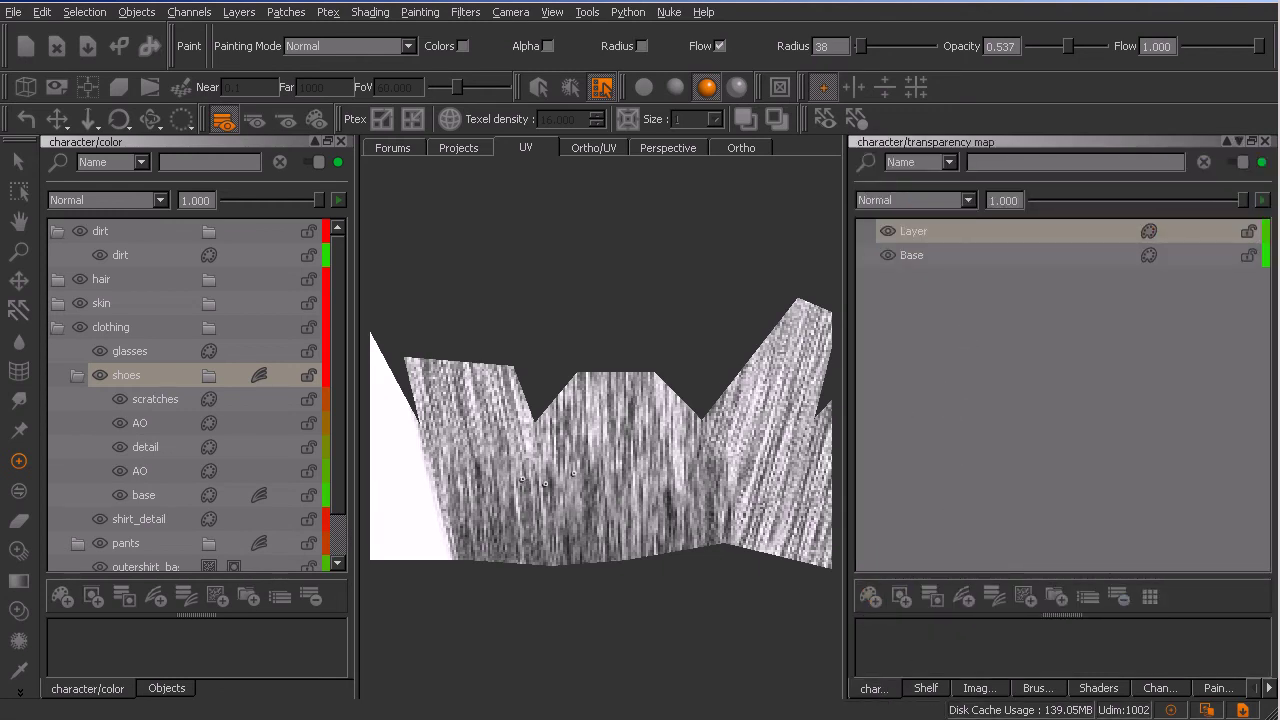
key(j)
drag(500, 468, 410, 607)
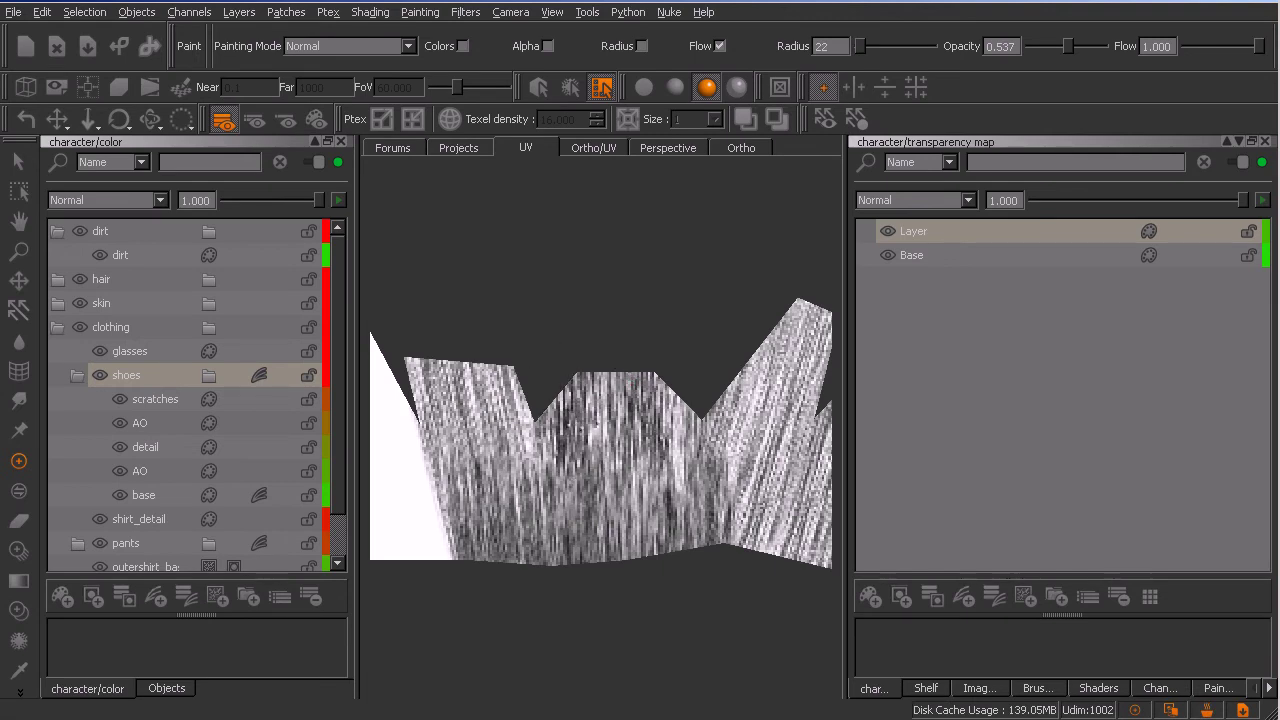
mouse_move(612, 400)
mouse_down()
mouse_move(670, 440)
mouse_move(698, 490)
mouse_up()
drag(660, 380, 678, 470)
mouse_move(645, 430)
mouse_down()
mouse_move(630, 530)
mouse_move(605, 410)
mouse_move(598, 470)
mouse_up()
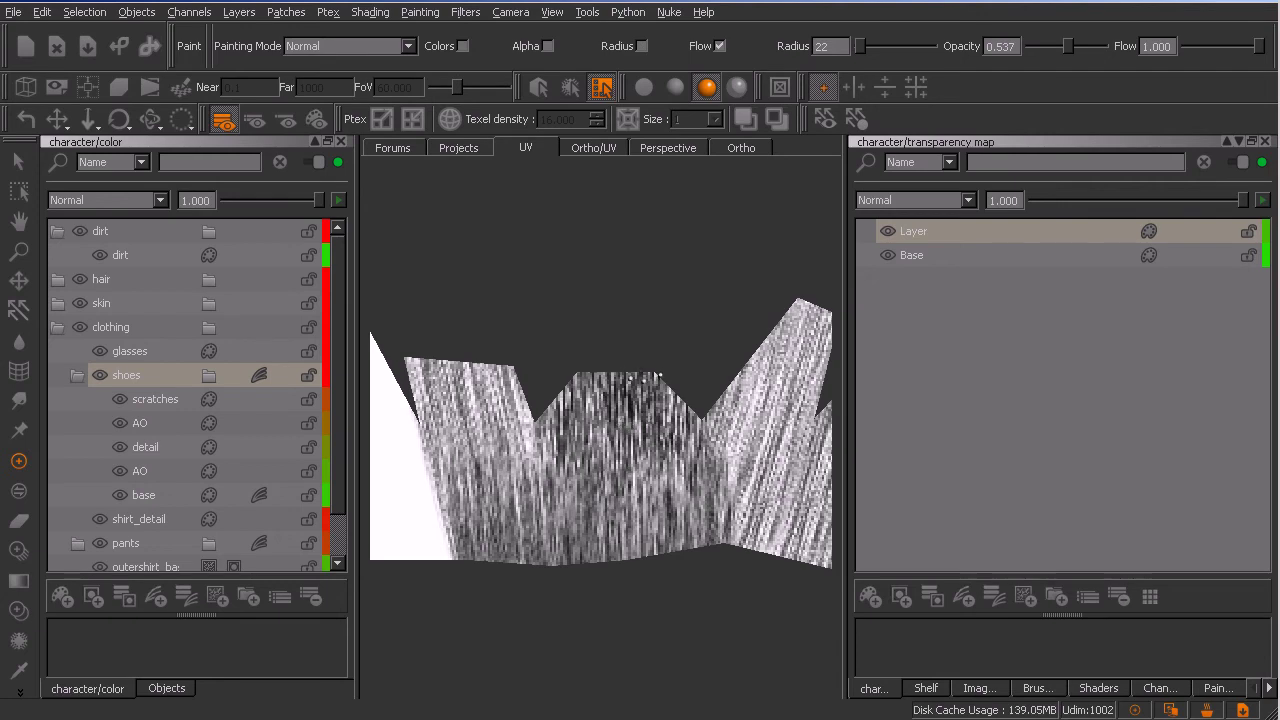
Step: Pick white as the paint colour and add light scratch strands to the middle hair piece
key(c)
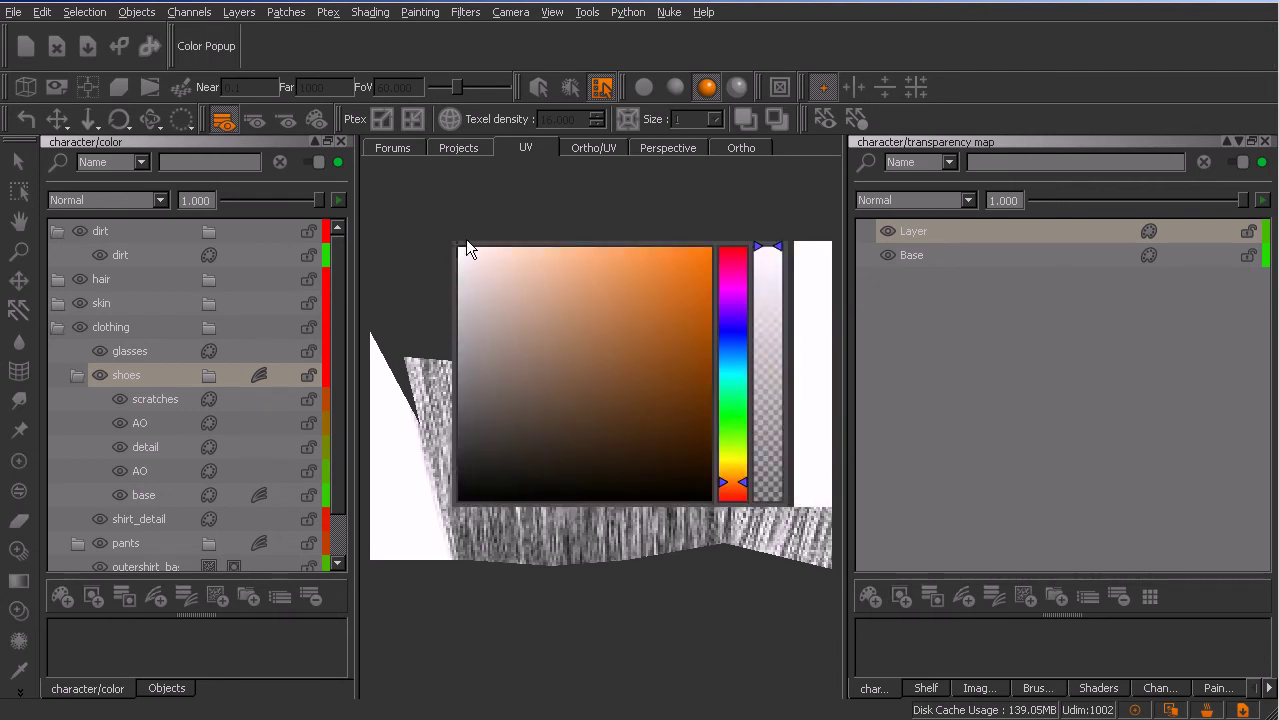
click(449, 240)
drag(628, 400, 627, 500)
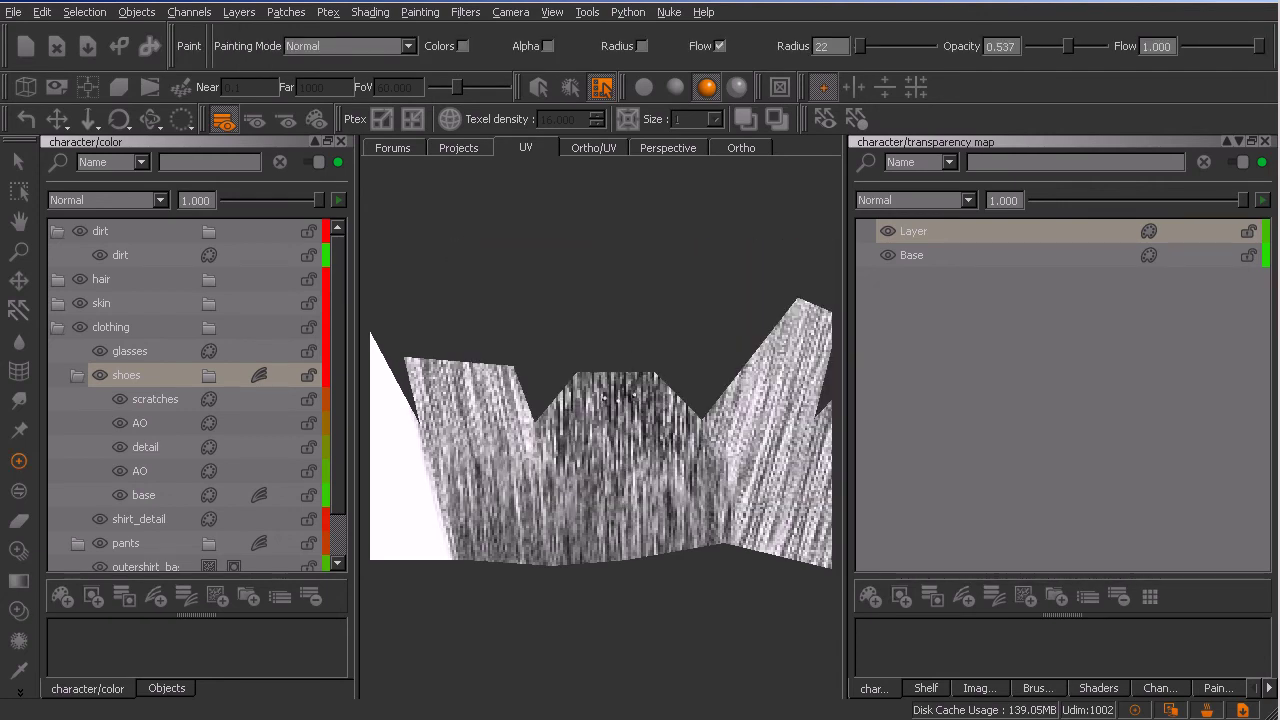
mouse_move(663, 405)
mouse_down()
mouse_move(670, 540)
mouse_move(677, 448)
mouse_up()
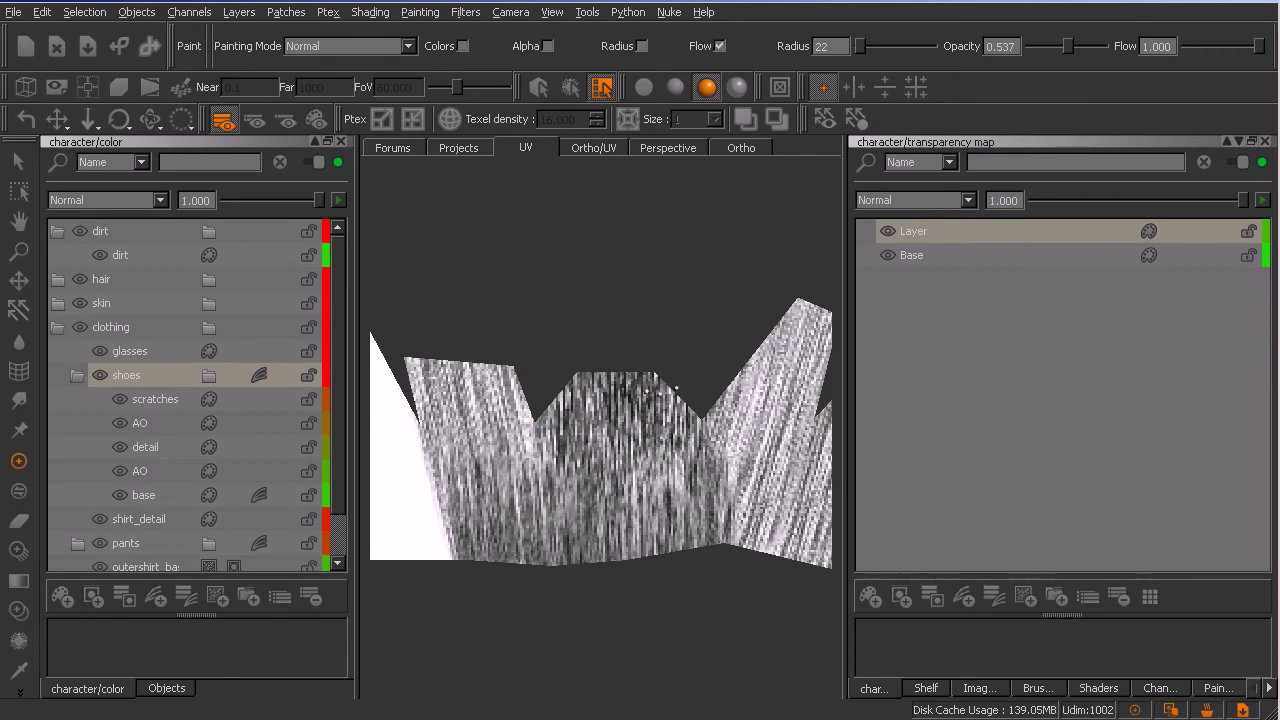
Step: Darken the tips of the middle hair piece and the adjacent slanted piece with dark scratch strokes
mouse_move(572, 336)
mouse_down()
mouse_move(565, 430)
mouse_move(543, 372)
mouse_move(536, 452)
mouse_move(578, 345)
mouse_move(635, 345)
mouse_move(668, 390)
mouse_move(690, 470)
mouse_move(643, 493)
mouse_move(600, 352)
mouse_move(598, 465)
mouse_up()
mouse_move(551, 367)
mouse_down()
mouse_move(540, 430)
mouse_move(505, 385)
mouse_move(518, 470)
mouse_move(528, 399)
mouse_move(445, 330)
mouse_move(447, 440)
mouse_move(403, 362)
mouse_move(411, 419)
mouse_move(428, 365)
mouse_move(445, 415)
mouse_move(455, 380)
mouse_move(464, 434)
mouse_move(490, 440)
mouse_move(490, 302)
mouse_up()
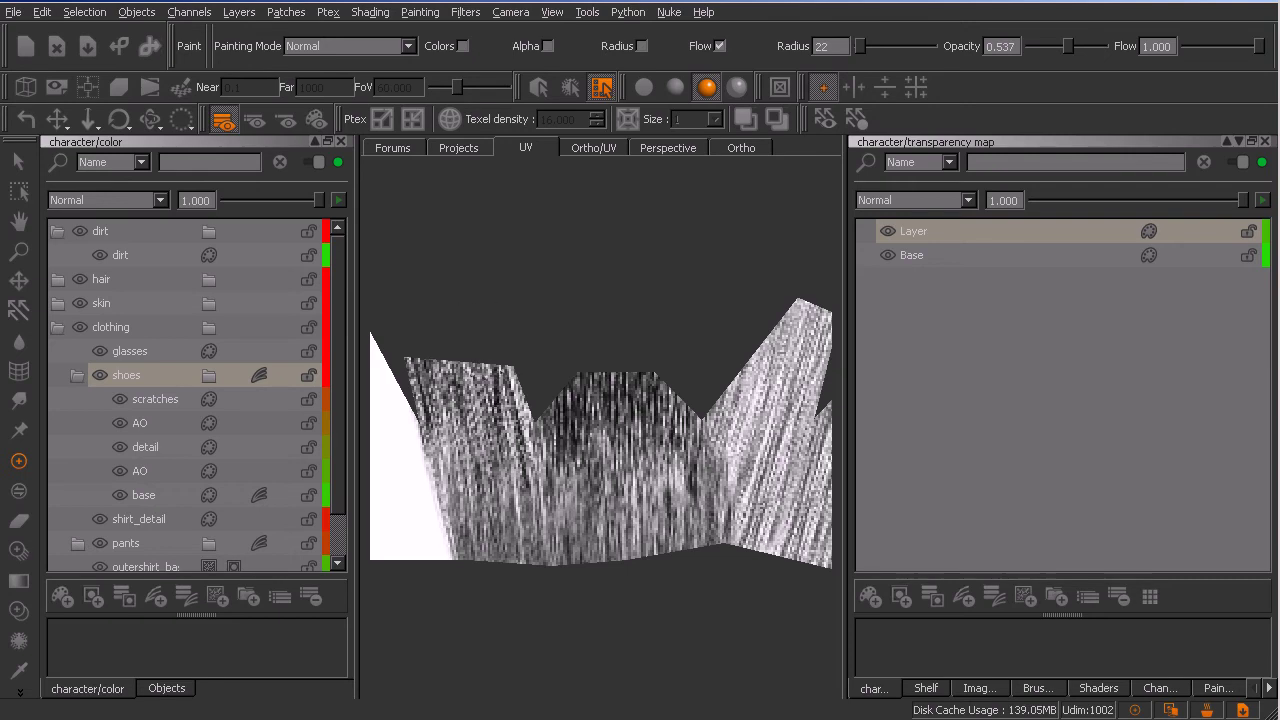
mouse_move(486, 420)
mouse_down()
mouse_move(468, 372)
mouse_move(480, 436)
mouse_move(436, 365)
mouse_move(430, 410)
mouse_move(403, 397)
mouse_up()
mouse_move(466, 368)
mouse_down()
mouse_move(500, 490)
mouse_move(496, 368)
mouse_move(452, 450)
mouse_move(435, 365)
mouse_move(468, 505)
mouse_up()
drag(450, 436, 440, 362)
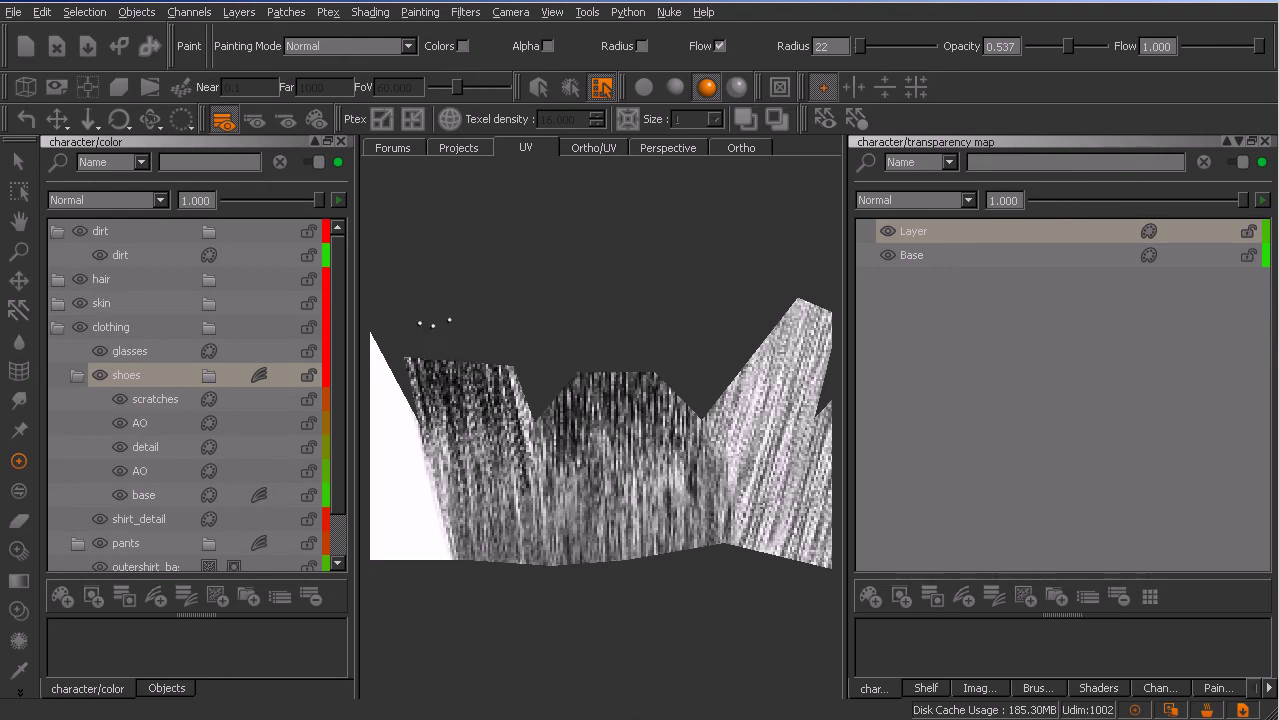
Step: Darken the tip of the middle hair piece further with dark scratch strokes at brush radius 22
drag(638, 420, 646, 464)
drag(640, 390, 654, 505)
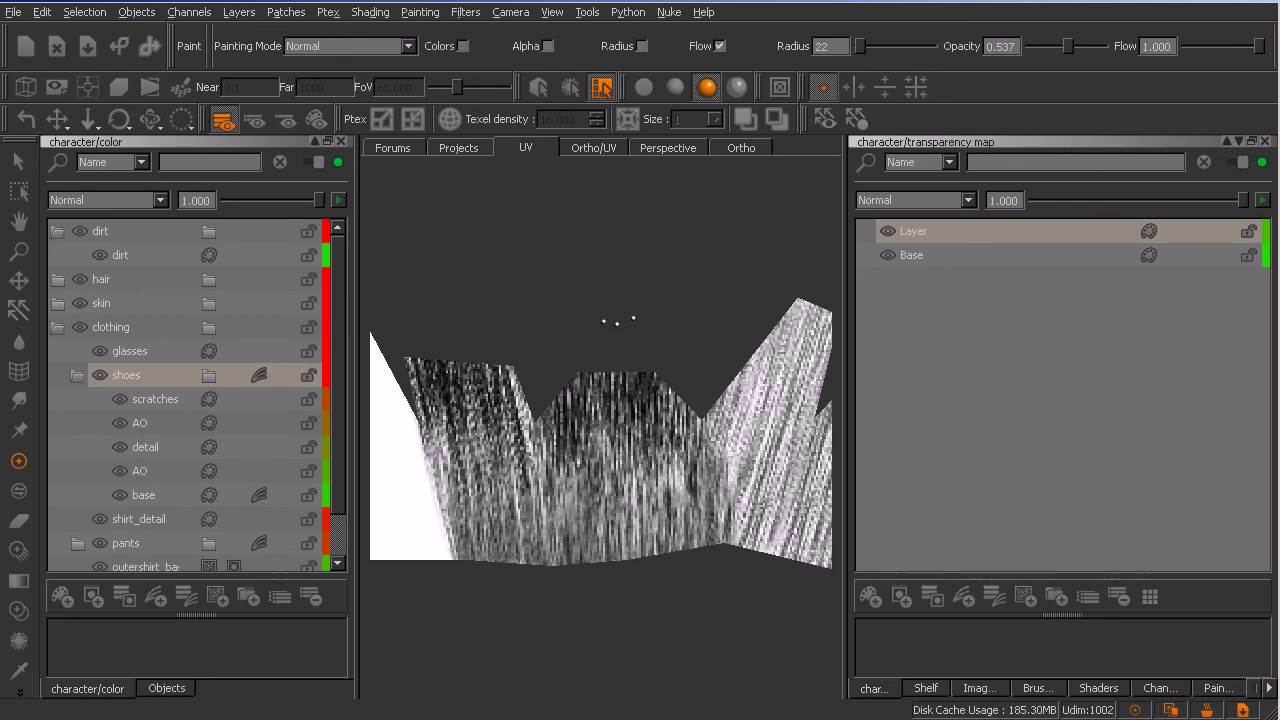
mouse_move(596, 398)
mouse_down()
mouse_move(588, 520)
mouse_move(596, 420)
mouse_move(568, 410)
mouse_move(540, 450)
mouse_move(540, 530)
mouse_move(538, 395)
mouse_move(530, 486)
mouse_move(570, 525)
mouse_move(583, 428)
mouse_move(634, 410)
mouse_move(622, 406)
mouse_move(640, 478)
mouse_move(670, 460)
mouse_move(660, 500)
mouse_move(687, 410)
mouse_move(695, 455)
mouse_move(690, 470)
mouse_move(680, 352)
mouse_up()
mouse_move(765, 340)
mouse_down()
mouse_move(748, 420)
mouse_move(774, 362)
mouse_up()
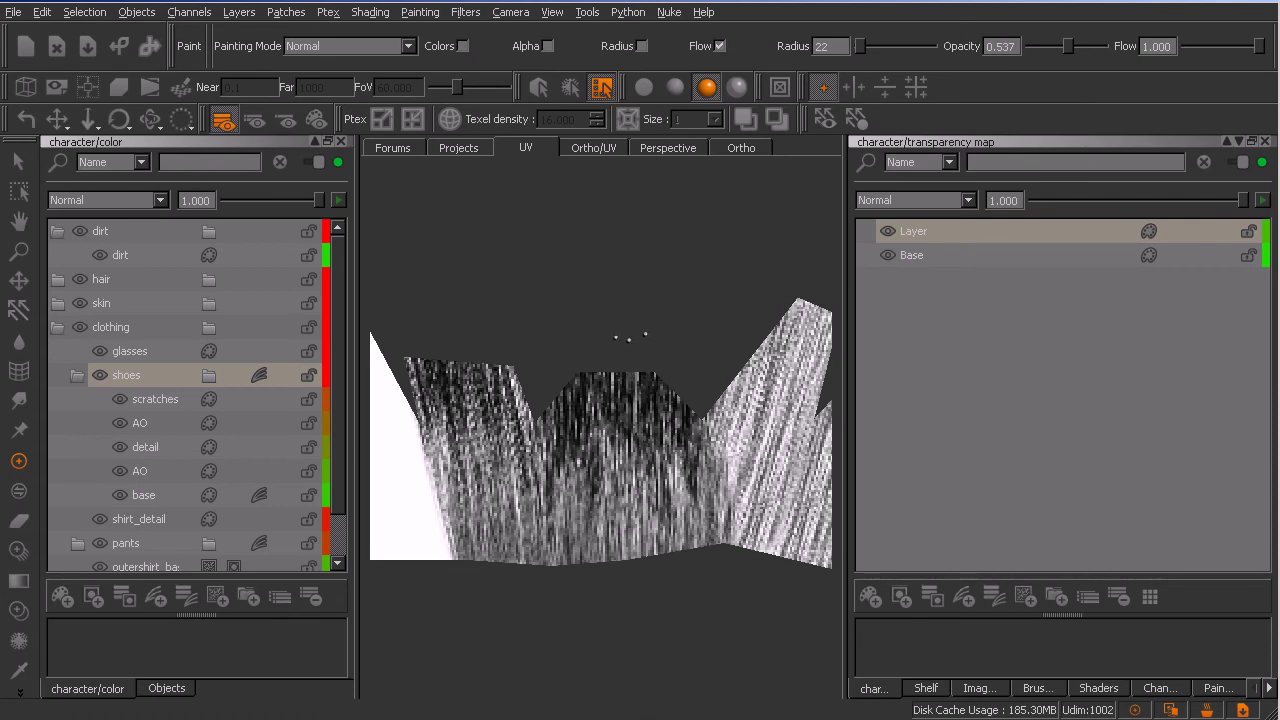
Step: Extend the dark scratch strokes across the middle hair piece and over the tall slanted piece beside it
mouse_move(613, 457)
mouse_down()
mouse_move(612, 378)
mouse_move(574, 474)
mouse_move(510, 410)
mouse_move(478, 455)
mouse_move(466, 380)
mouse_up()
drag(476, 474, 484, 556)
mouse_move(501, 510)
mouse_down()
mouse_move(502, 556)
mouse_move(474, 560)
mouse_move(536, 520)
mouse_move(567, 586)
mouse_move(650, 568)
mouse_move(614, 510)
mouse_move(607, 561)
mouse_move(681, 505)
mouse_move(686, 548)
mouse_up()
drag(735, 548, 743, 498)
mouse_move(740, 345)
mouse_down()
mouse_move(745, 420)
mouse_move(772, 335)
mouse_move(737, 370)
mouse_move(796, 314)
mouse_move(755, 384)
mouse_up()
key(b)
mouse_move(700, 450)
middle_down()
mouse_move(700, 468)
mouse_move(590, 480)
middle_up()
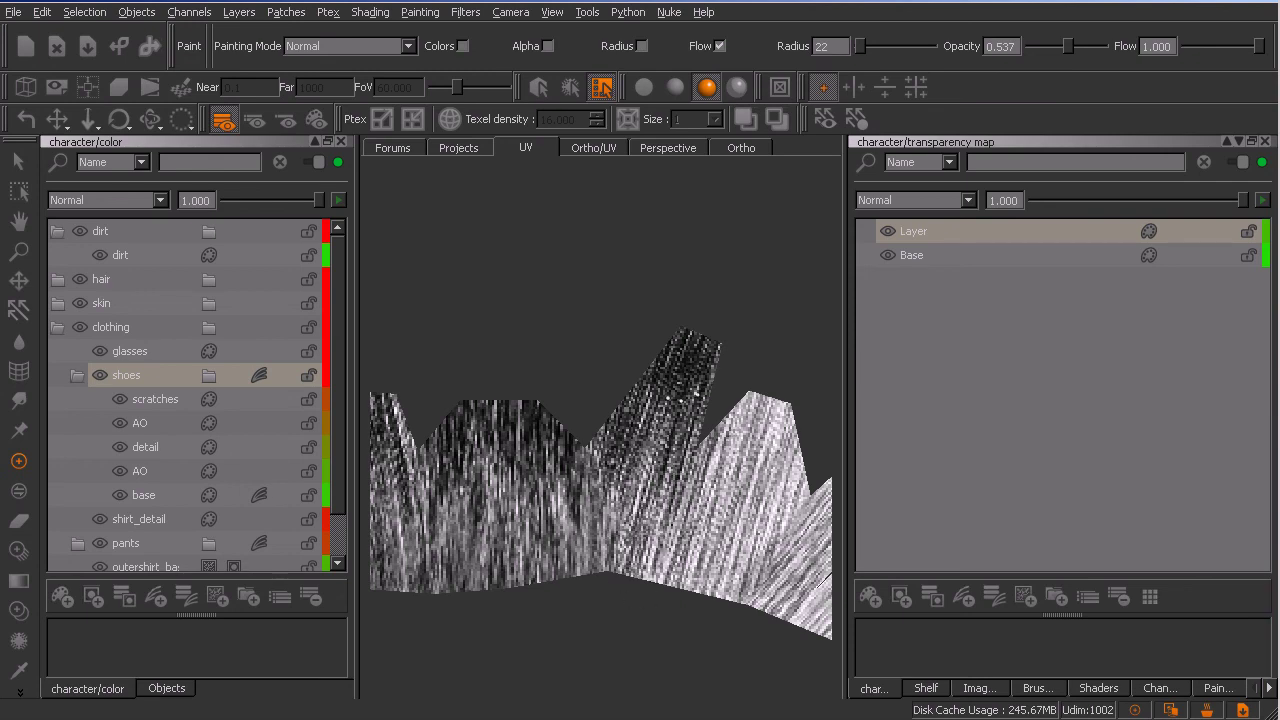
Step: Add light scratch strands to the middle hair piece and the lower part of the darkened tall slanted piece
drag(670, 382, 648, 492)
drag(670, 360, 610, 484)
mouse_move(560, 450)
mouse_down()
mouse_move(562, 535)
mouse_move(545, 540)
mouse_move(534, 490)
mouse_move(508, 490)
mouse_move(490, 452)
mouse_up()
mouse_move(505, 565)
mouse_down()
mouse_move(500, 475)
mouse_move(468, 480)
mouse_move(465, 560)
mouse_move(454, 460)
mouse_up()
drag(514, 578, 504, 464)
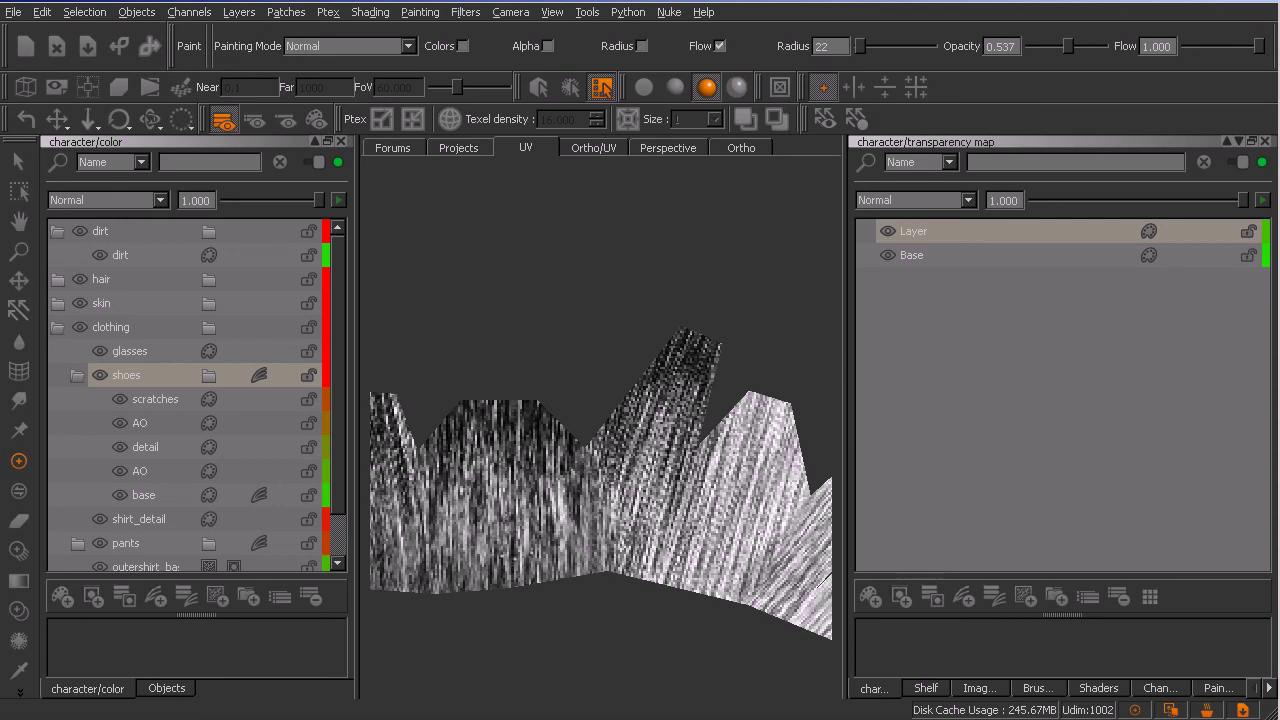
drag(627, 535, 684, 358)
mouse_move(668, 460)
mouse_down()
mouse_move(690, 362)
mouse_move(660, 541)
mouse_up()
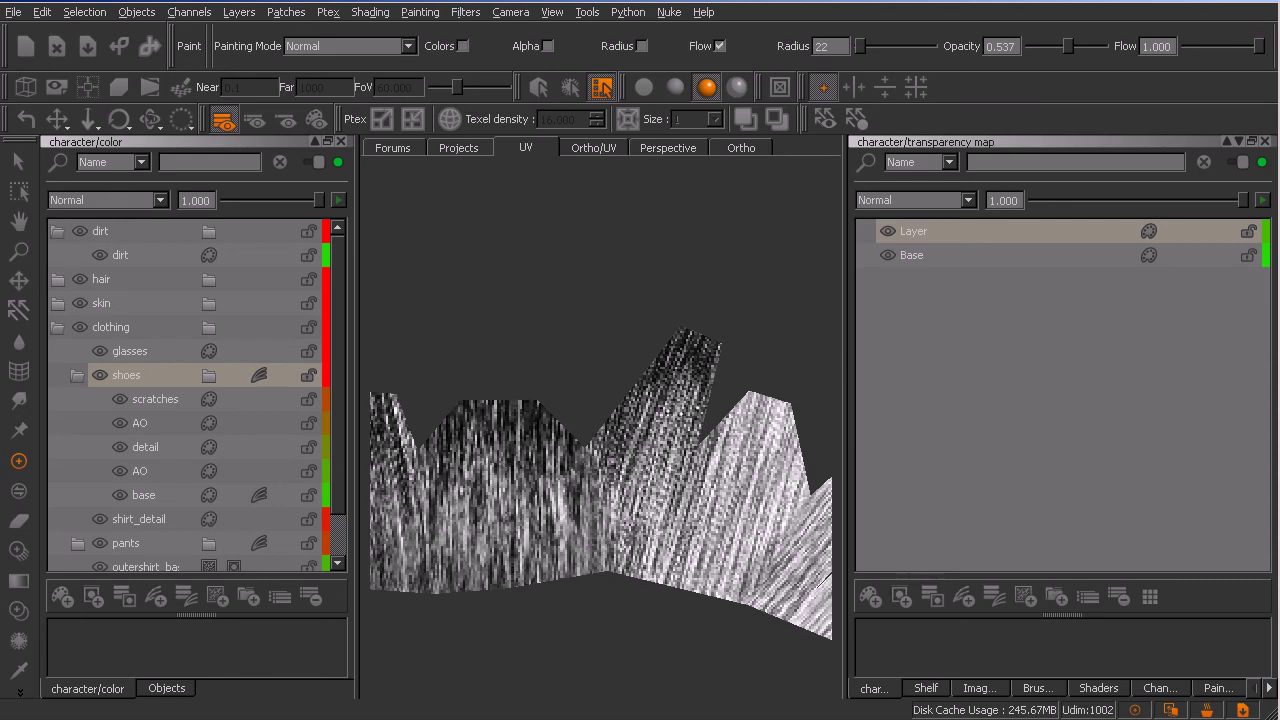
drag(689, 376, 665, 464)
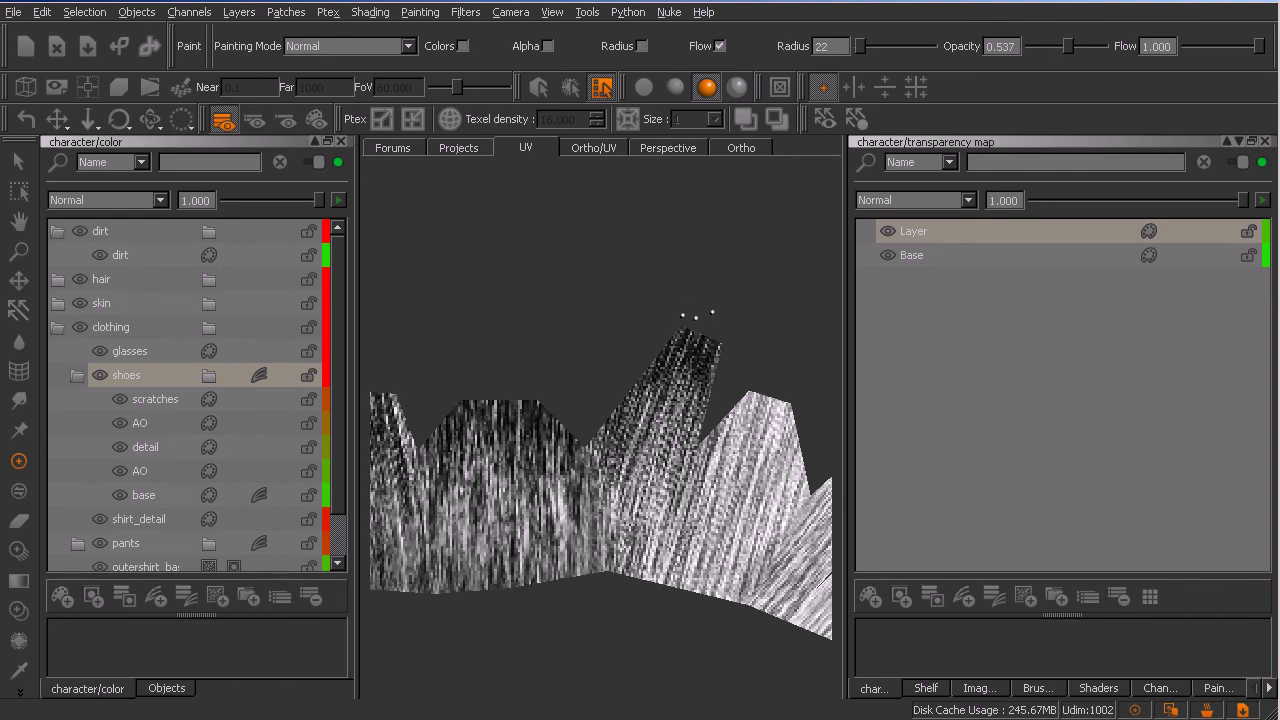
Step: Streak more light strands down the upper half of the tall slanted hair piece, enlarging the brush radius to about 40
drag(684, 314, 650, 430)
drag(660, 384, 625, 456)
mouse_move(692, 372)
mouse_down()
mouse_move(697, 404)
mouse_move(671, 468)
mouse_up()
drag(692, 344, 668, 452)
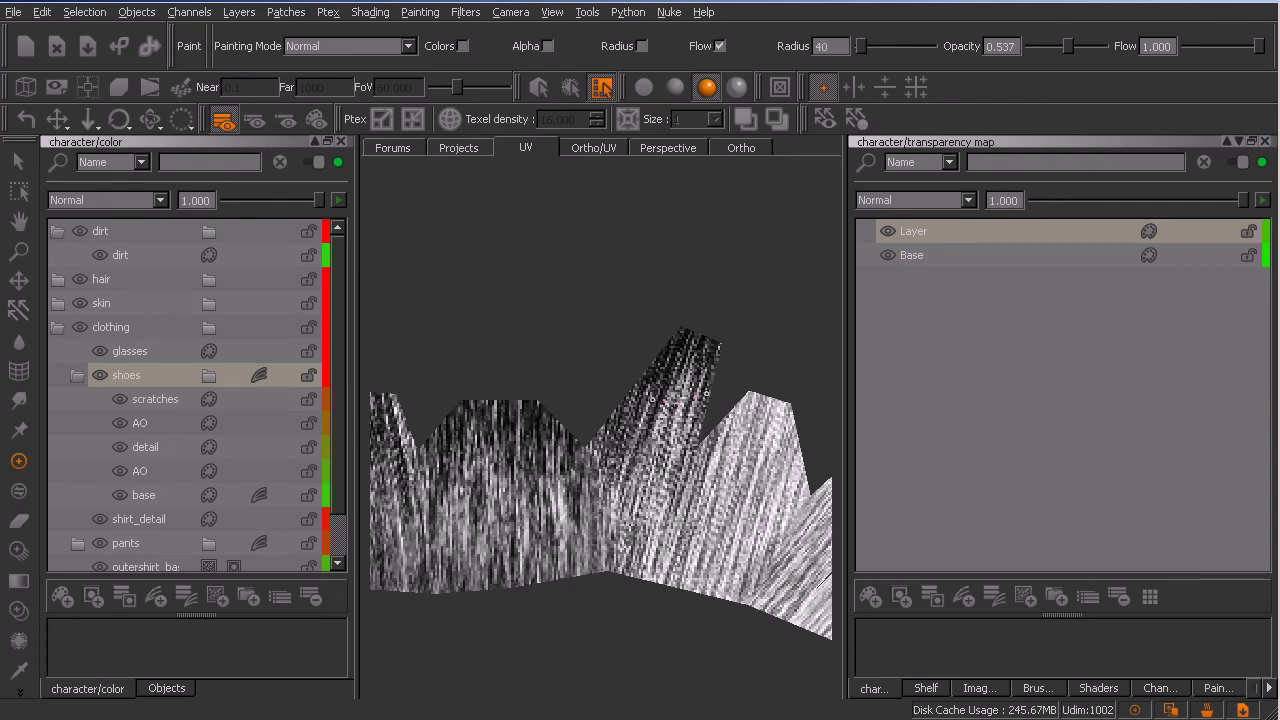
mouse_move(700, 350)
mouse_down()
mouse_move(668, 462)
mouse_move(645, 468)
mouse_move(650, 455)
mouse_up()
drag(692, 300, 670, 470)
drag(698, 350, 676, 448)
drag(676, 372, 650, 474)
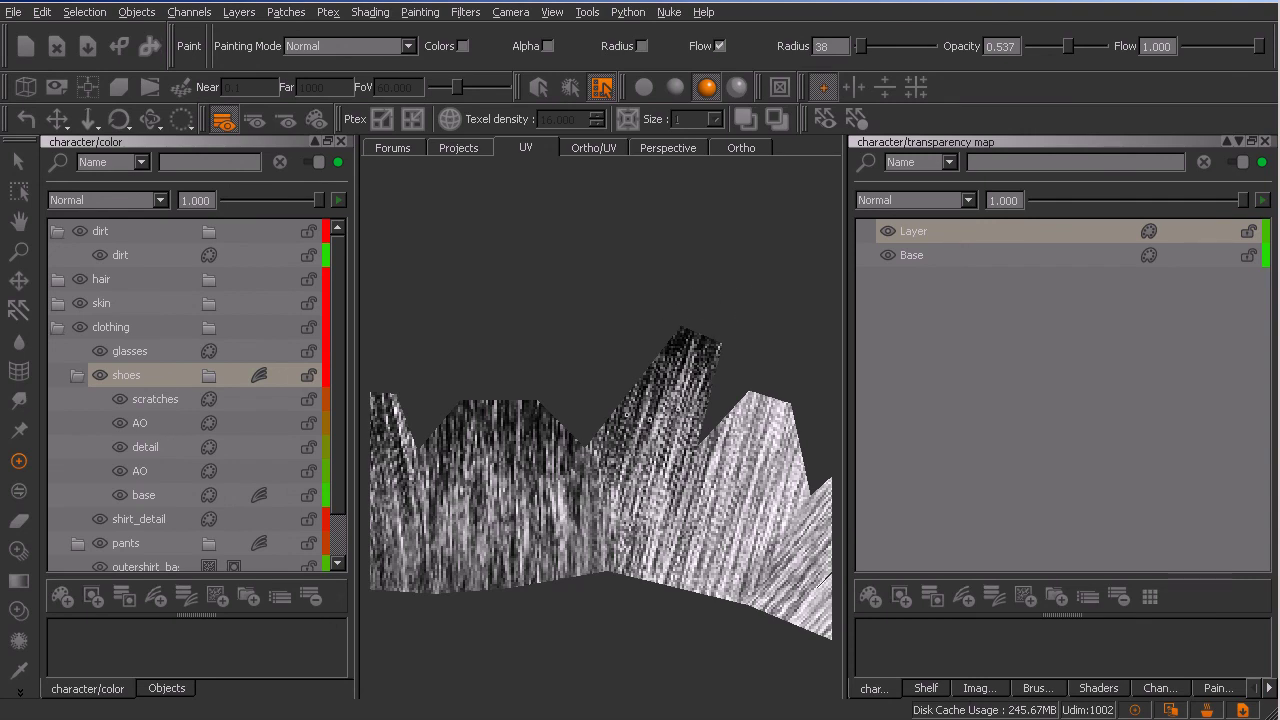
Step: Darken the upper half of the light hair piece beyond the tall slanted one with radius 38 scratch strokes
drag(638, 403, 615, 570)
drag(778, 386, 750, 484)
drag(780, 382, 744, 540)
drag(790, 404, 750, 500)
mouse_move(796, 434)
mouse_down()
mouse_move(740, 575)
mouse_move(760, 542)
mouse_up()
drag(800, 452, 762, 556)
mouse_move(804, 458)
mouse_down()
mouse_move(774, 554)
mouse_move(762, 552)
mouse_up()
mouse_move(806, 464)
mouse_down()
mouse_move(752, 600)
mouse_move(776, 538)
mouse_up()
drag(788, 508, 746, 558)
drag(780, 396, 756, 486)
mouse_move(772, 394)
mouse_down()
mouse_move(726, 468)
mouse_move(726, 514)
mouse_up()
drag(740, 442, 714, 544)
drag(736, 418, 706, 524)
drag(734, 414, 698, 570)
drag(728, 440, 700, 566)
drag(730, 434, 710, 552)
drag(700, 442, 690, 522)
drag(740, 482, 722, 554)
drag(718, 424, 700, 542)
drag(738, 450, 716, 564)
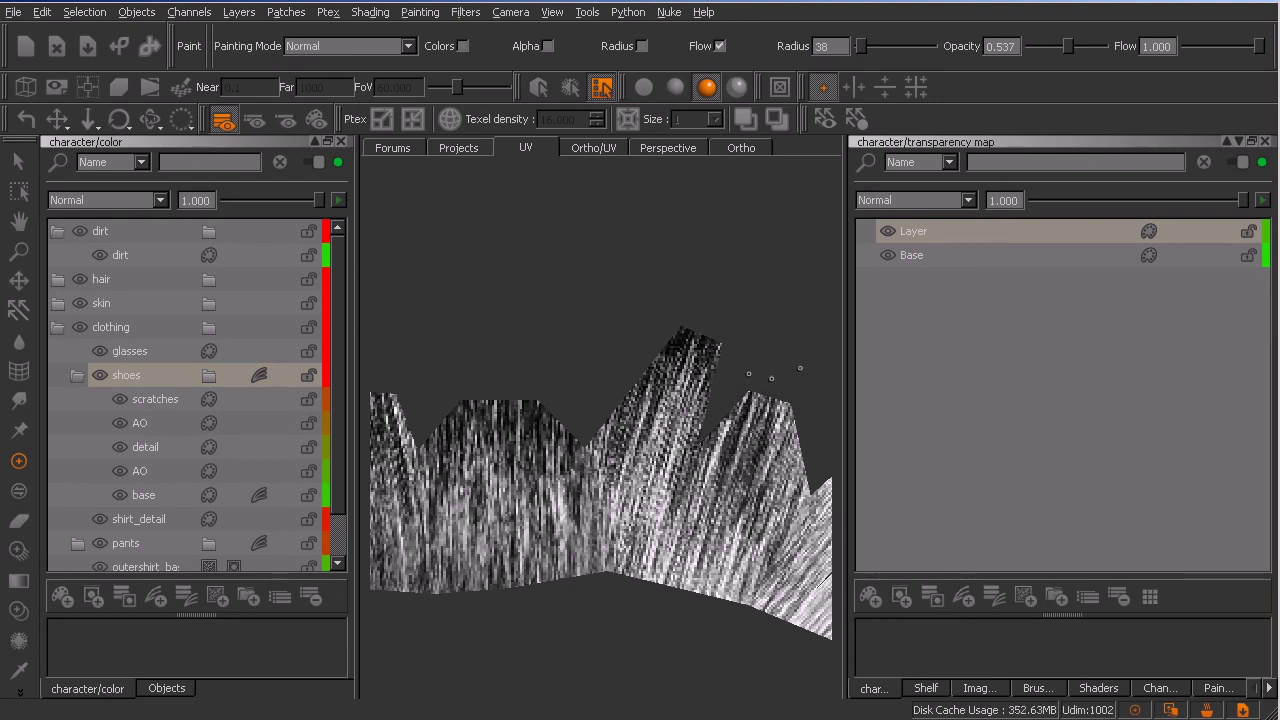
Step: Deepen the dark scratches along the tip and slanted edges of that newly darkened hair piece
mouse_move(802, 412)
mouse_down()
mouse_move(784, 476)
mouse_move(776, 446)
mouse_up()
mouse_move(762, 390)
mouse_down()
mouse_move(736, 432)
mouse_move(774, 444)
mouse_up()
mouse_move(752, 420)
mouse_down()
mouse_move(746, 438)
mouse_move(756, 428)
mouse_up()
mouse_move(742, 400)
mouse_down()
mouse_move(734, 420)
mouse_move(765, 482)
mouse_move(750, 464)
mouse_move(724, 536)
mouse_move(704, 522)
mouse_up()
mouse_move(756, 410)
mouse_down()
mouse_move(724, 540)
mouse_move(738, 550)
mouse_move(706, 510)
mouse_up()
mouse_move(756, 448)
mouse_down()
mouse_move(742, 540)
mouse_move(762, 514)
mouse_up()
drag(726, 418, 700, 470)
drag(720, 392, 706, 518)
drag(712, 426, 704, 490)
drag(775, 410, 762, 505)
drag(784, 440, 774, 532)
drag(770, 462, 772, 545)
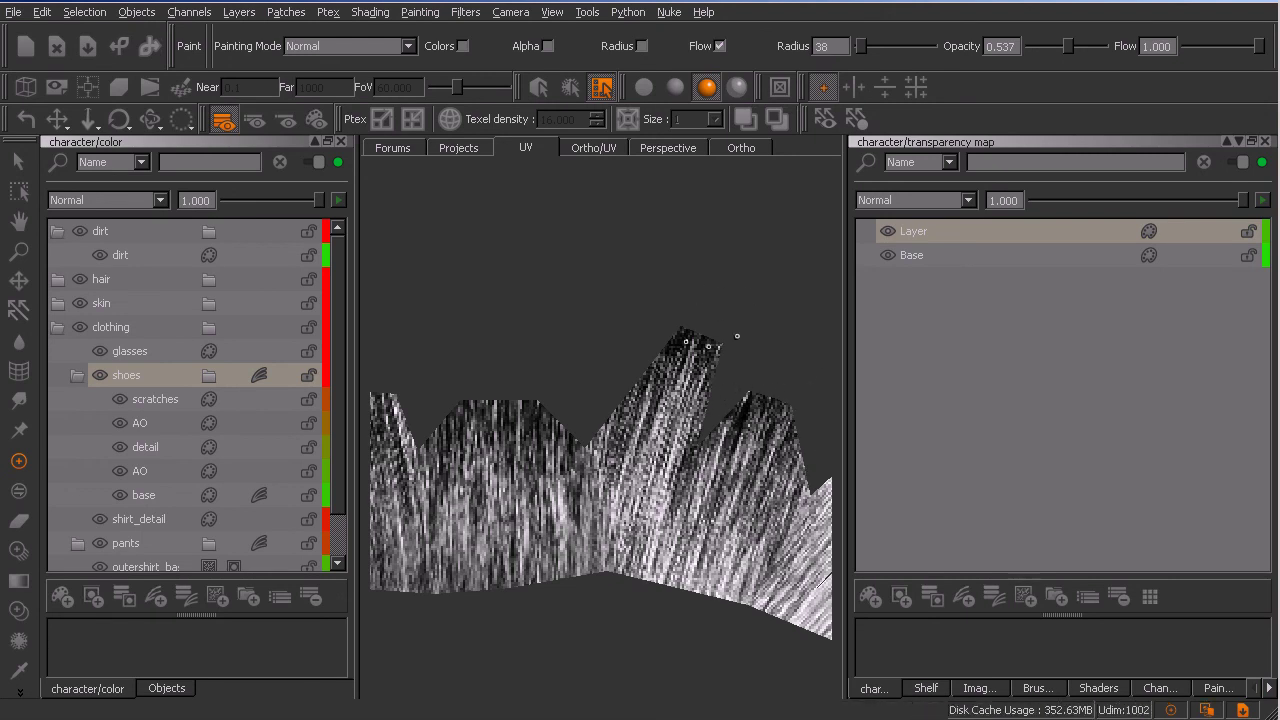
Step: Examine the scratched hair strands on the character's head in the Ortho view, from the forehead to the ear
click(741, 150)
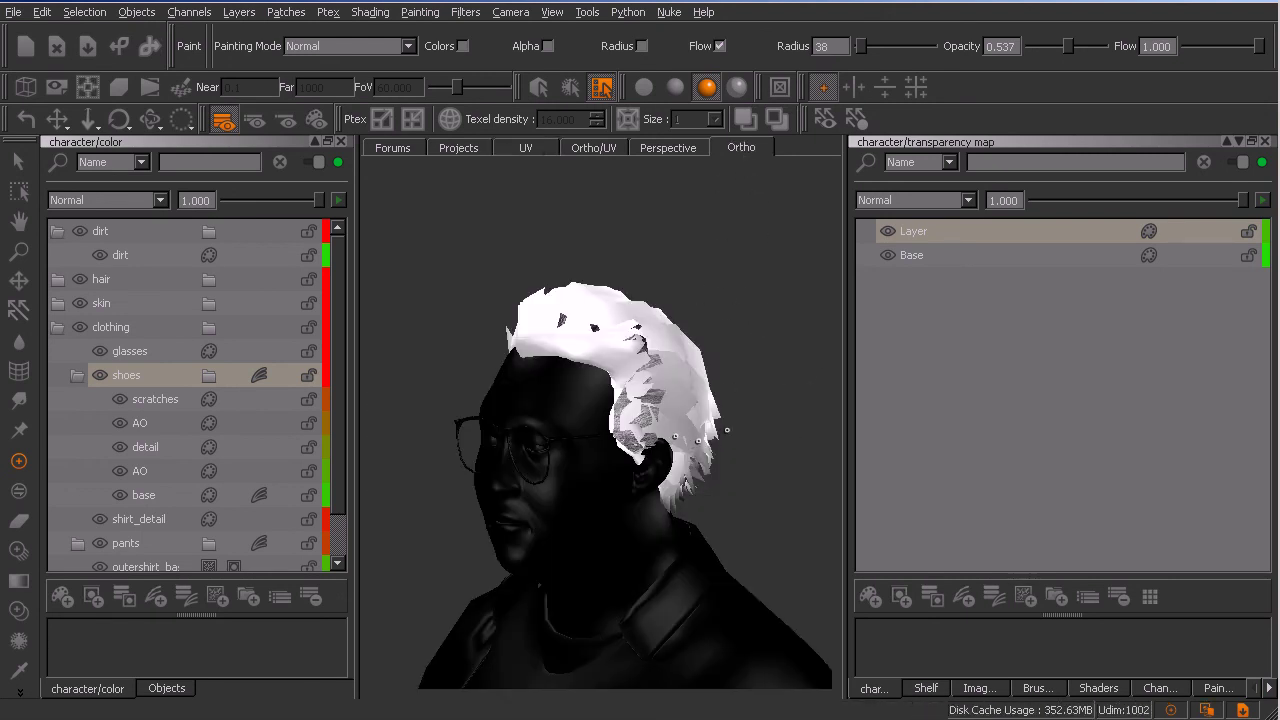
scroll(647, 470, up, 10)
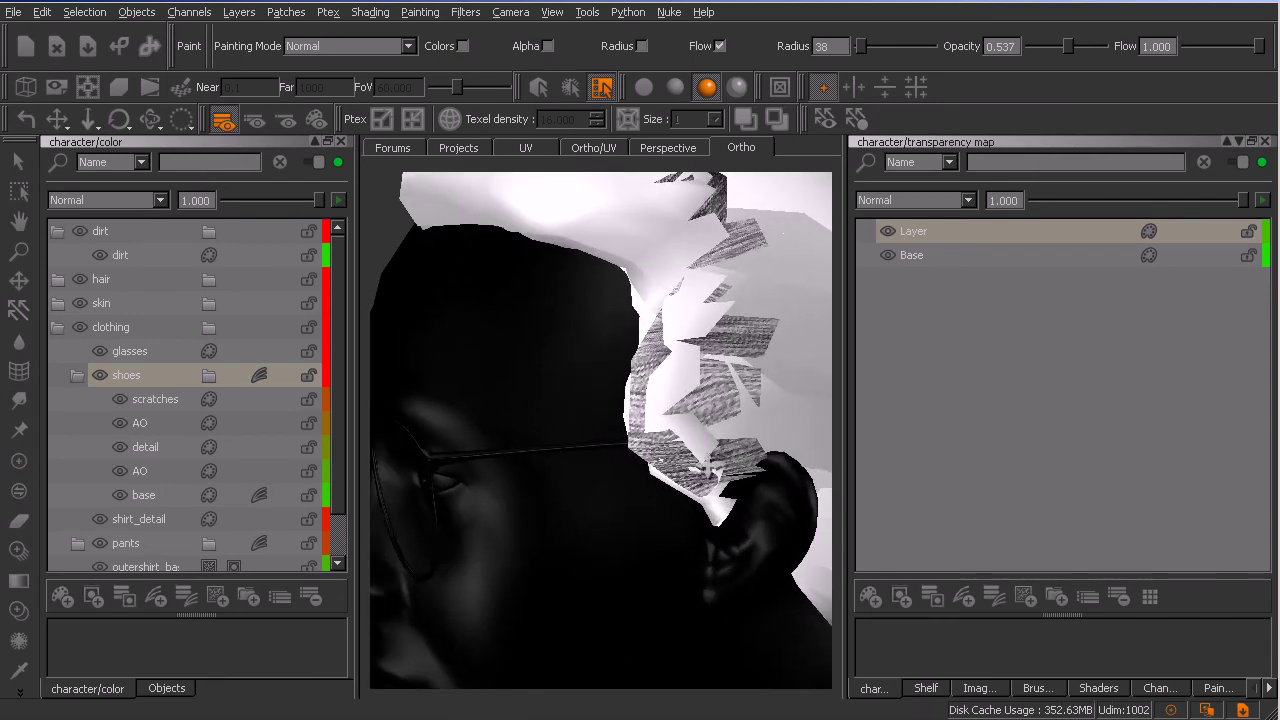
scroll(710, 445, down, 3)
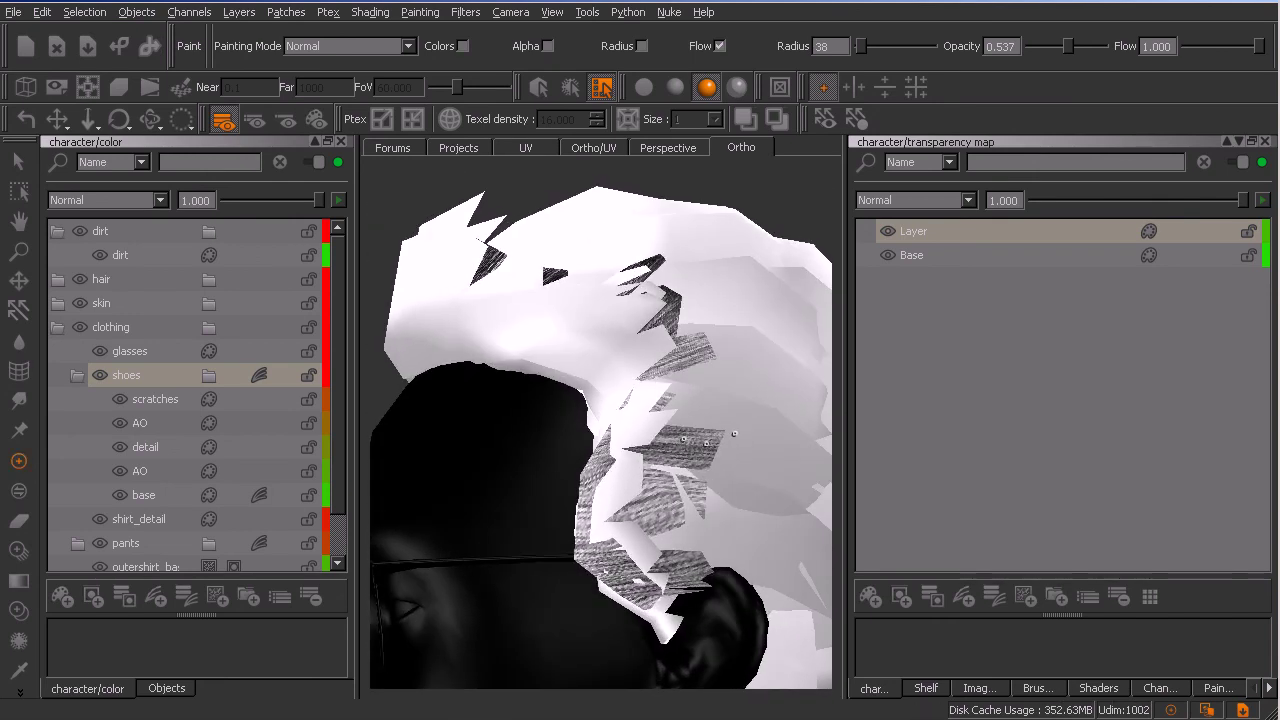
middle_drag(684, 451, 651, 471)
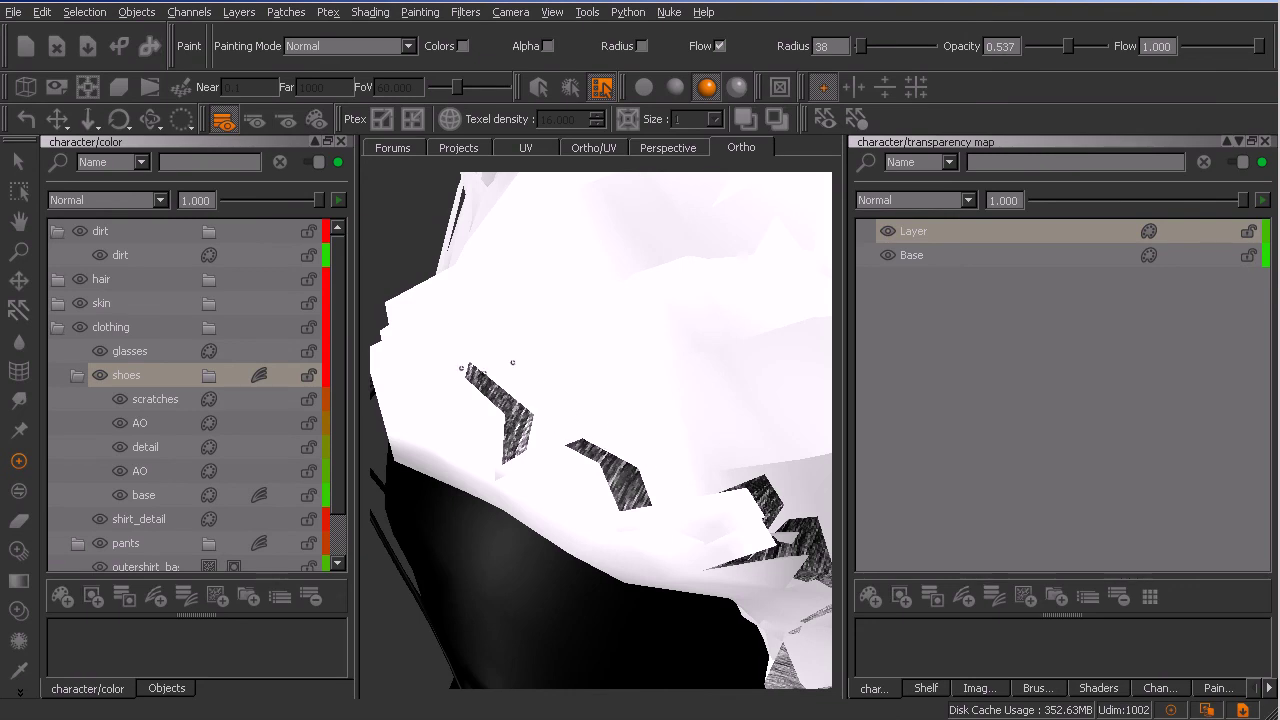
scroll(661, 487, down, 6)
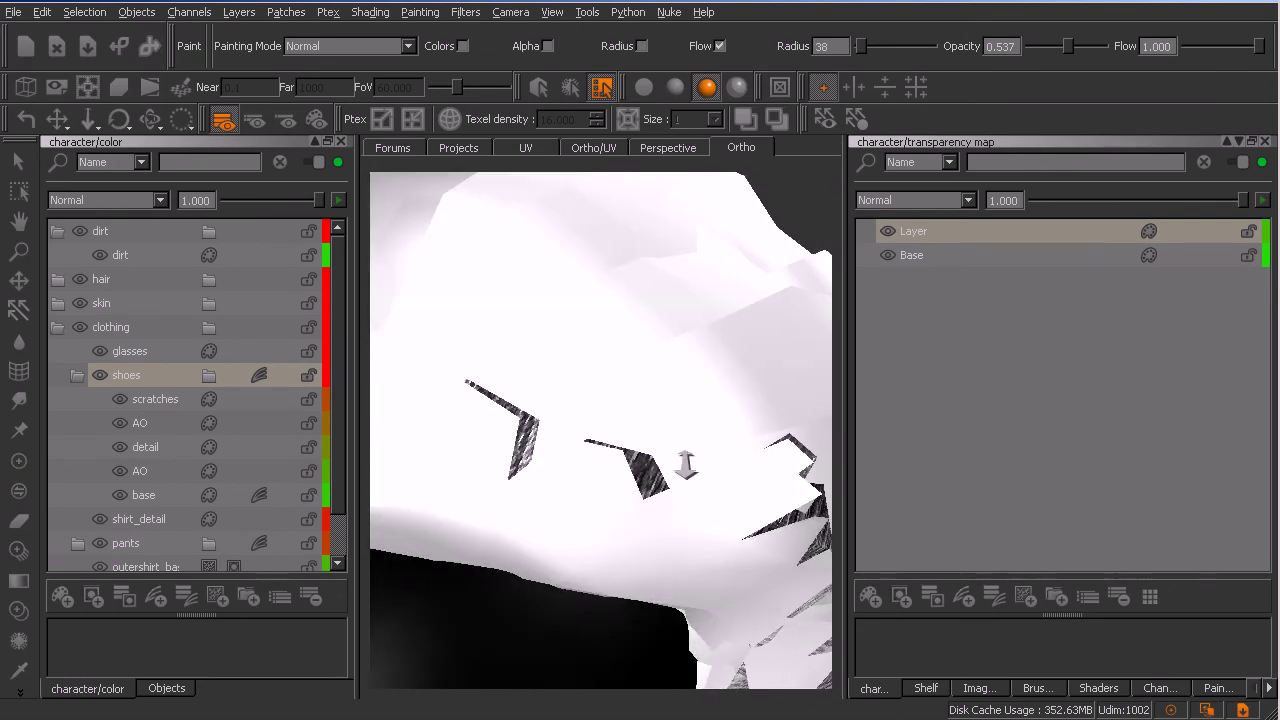
middle_drag(640, 480, 600, 455)
alt+right_drag(606, 425, 643, 451)
mouse_move(643, 451)
alt+mouse_down()
mouse_move(603, 477)
mouse_move(656, 493)
mouse_move(703, 463)
alt+mouse_up()
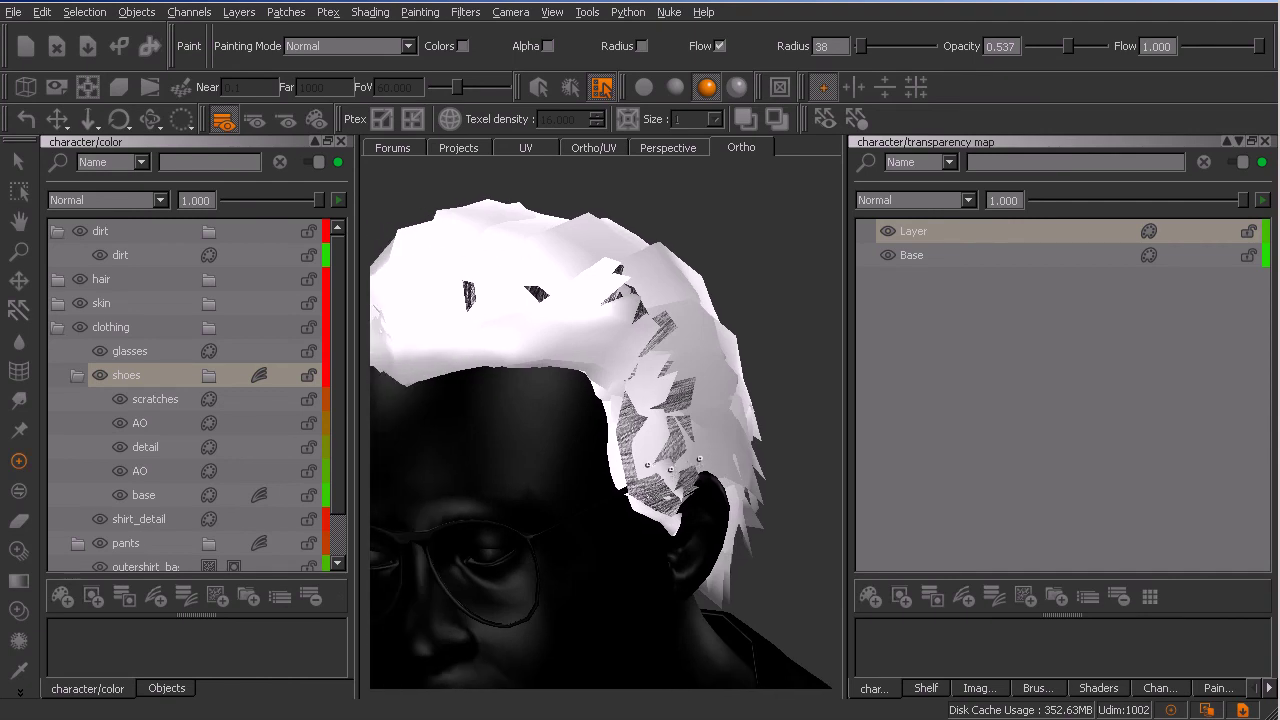